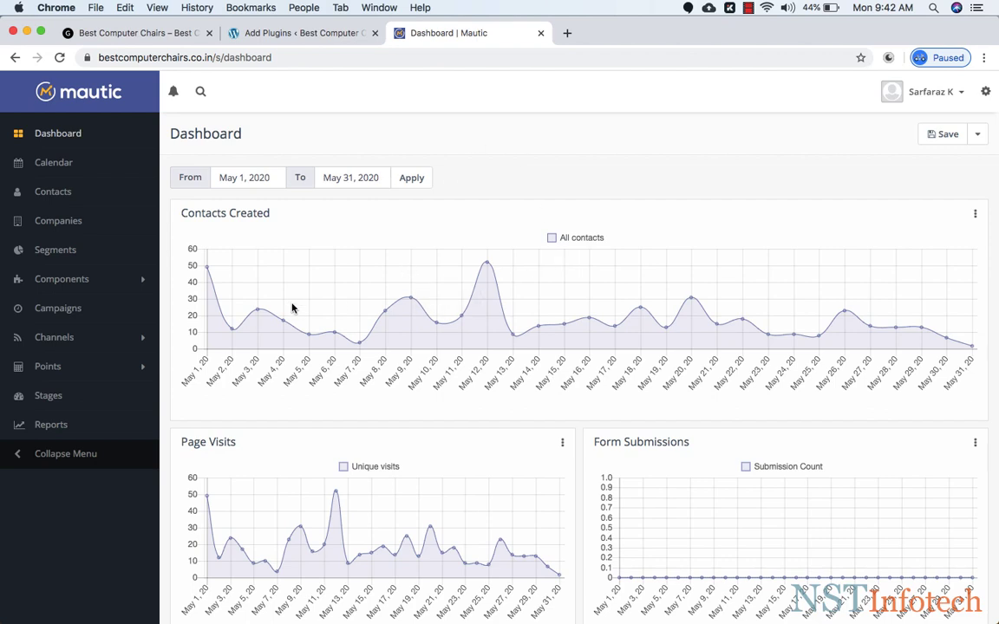
Step: Create a new focus item and name it "Newsletter Signup"
{"action": "left_click", "coordinate": [99, 340]}
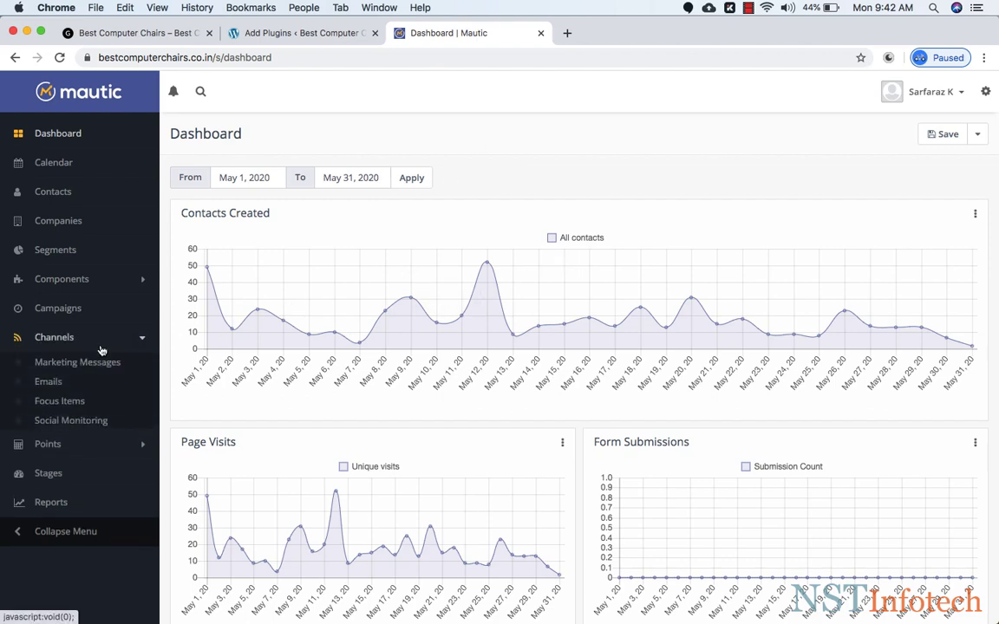
{"action": "left_click", "coordinate": [67, 407]}
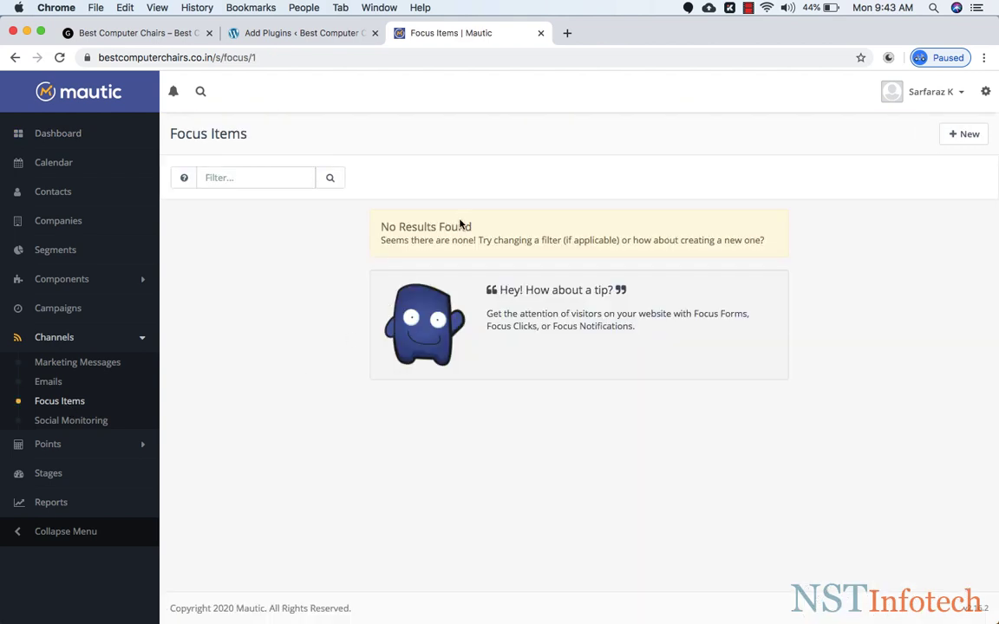
{"action": "left_click", "coordinate": [968, 137]}
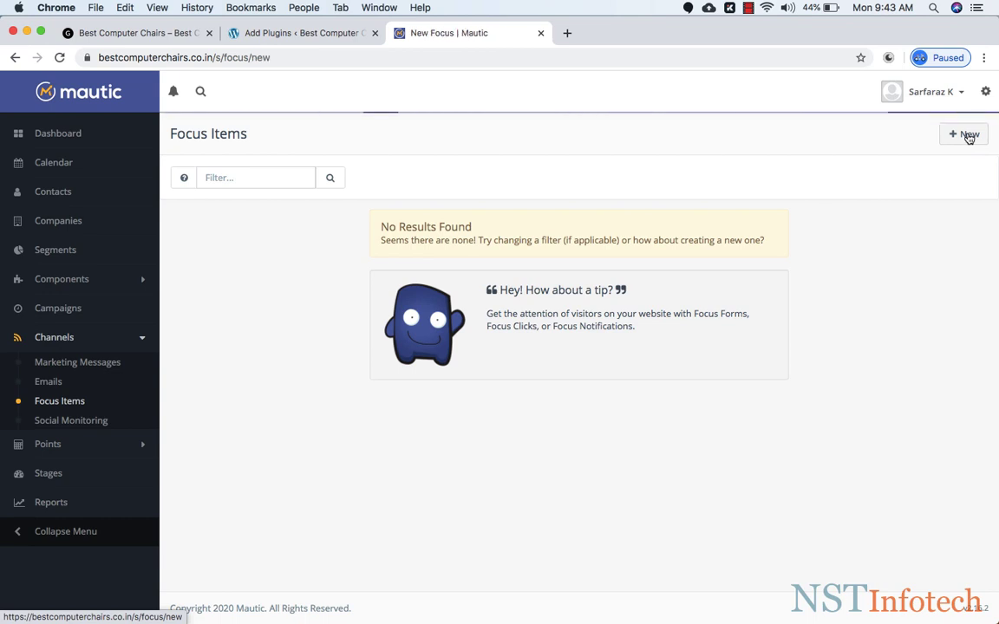
{"action": "left_click", "coordinate": [288, 194]}
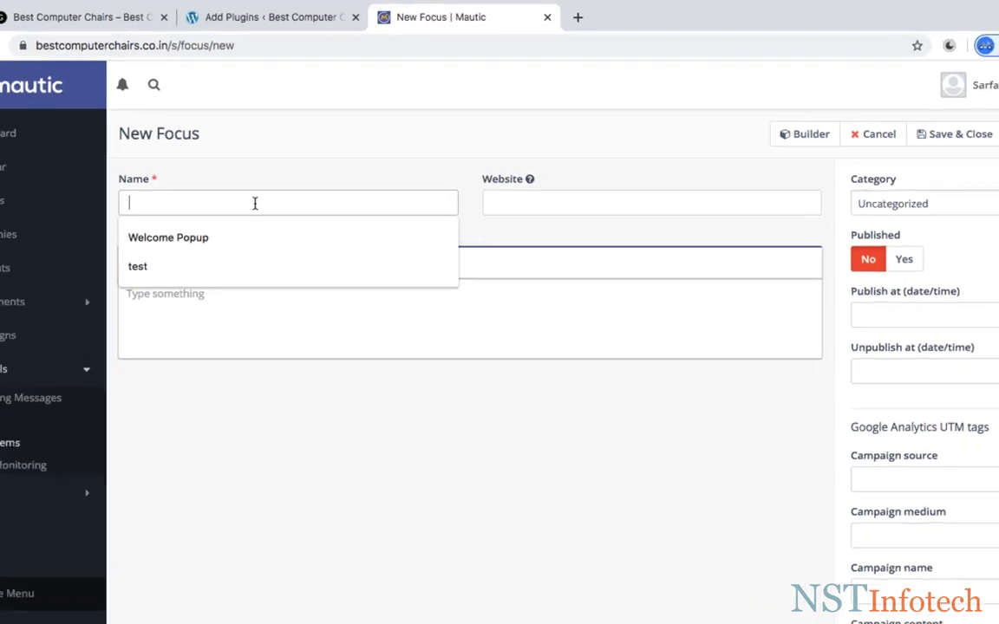
{"action": "type", "text": "Newsl"}
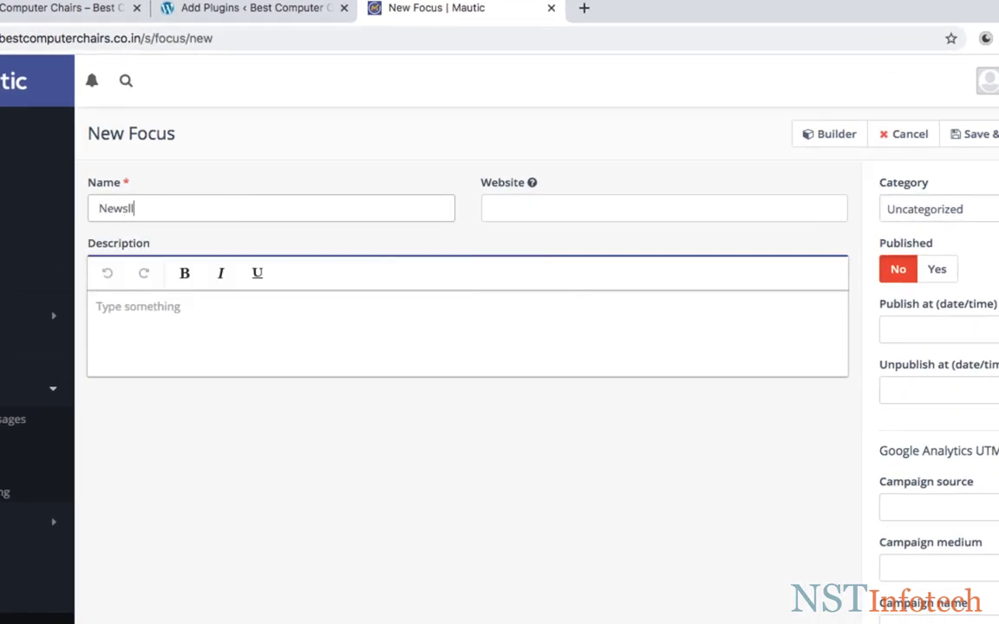
{"action": "type", "text": "etter Signup"}
{"action": "left_click", "coordinate": [494, 207]}
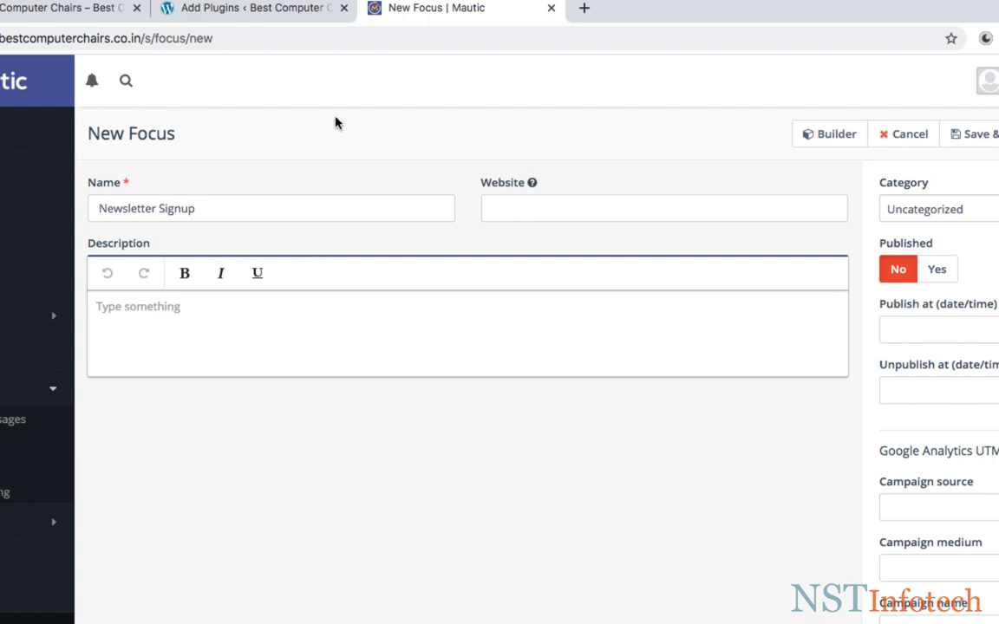
{"action": "left_click", "coordinate": [85, 12]}
{"action": "left_click", "coordinate": [153, 40]}
{"action": "key", "text": "ctrl+c"}
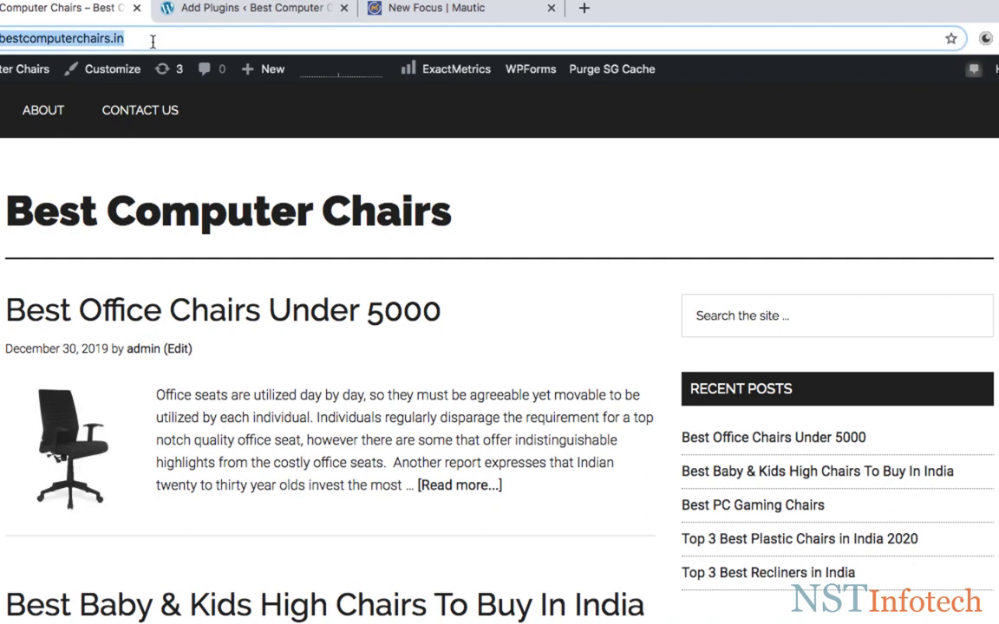
{"action": "left_click", "coordinate": [412, 8]}
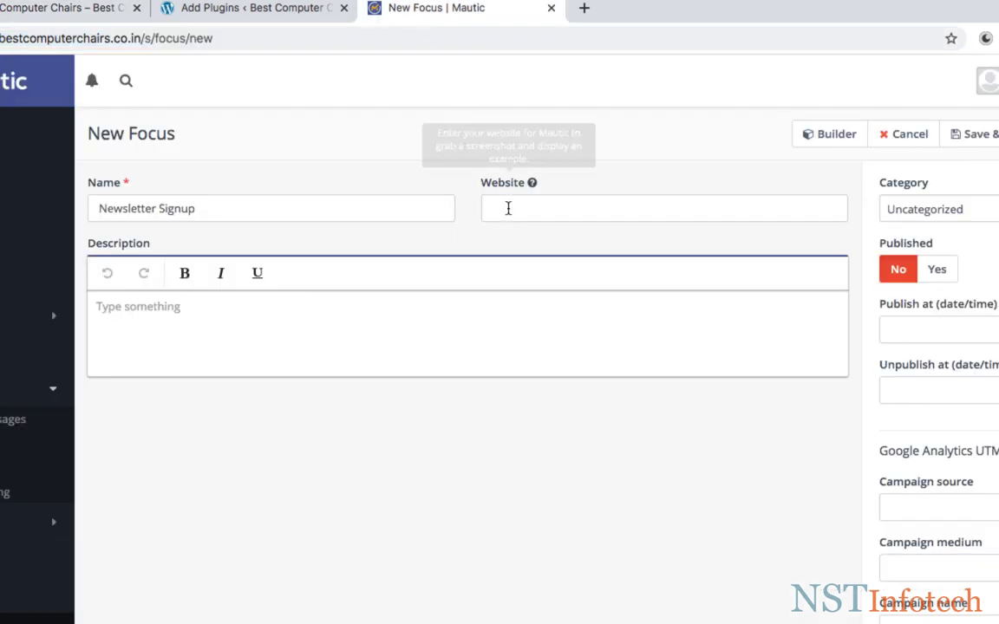
{"action": "left_click", "coordinate": [509, 210]}
{"action": "key", "text": "ctrl+v"}
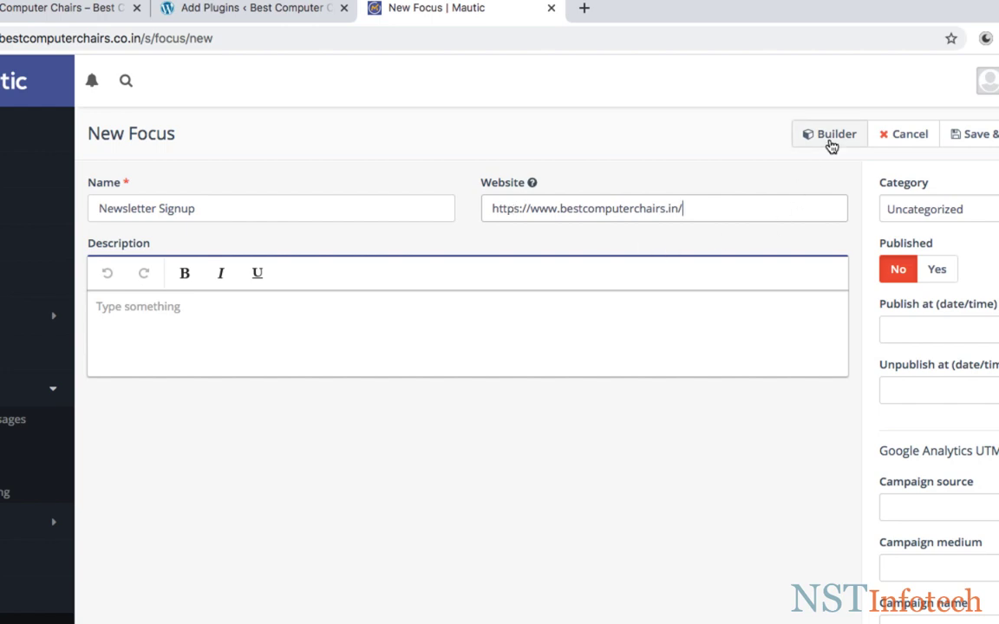
{"action": "left_click", "coordinate": [831, 137]}
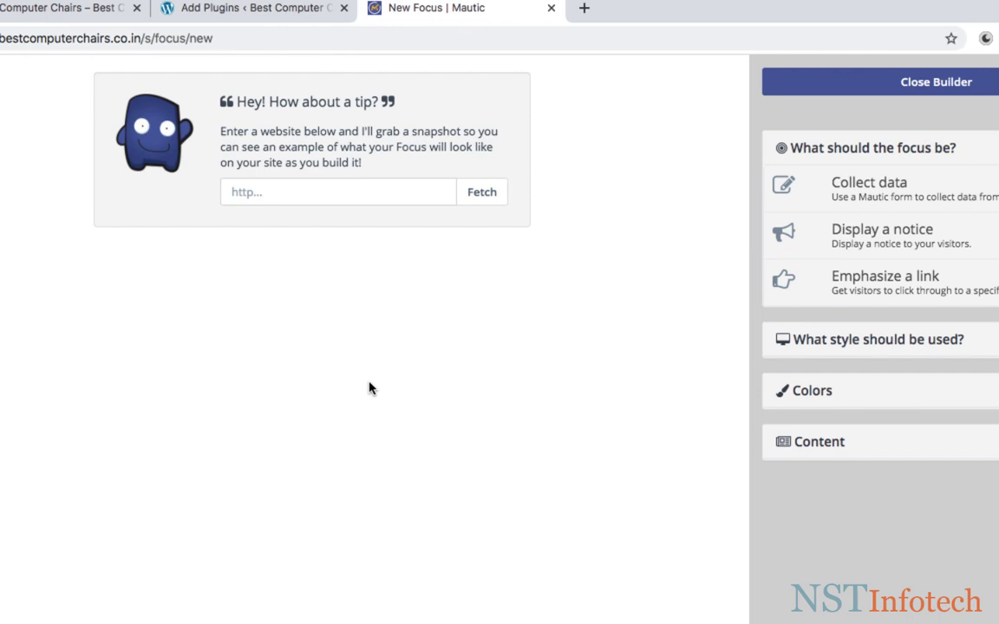
{"action": "left_click", "coordinate": [295, 197]}
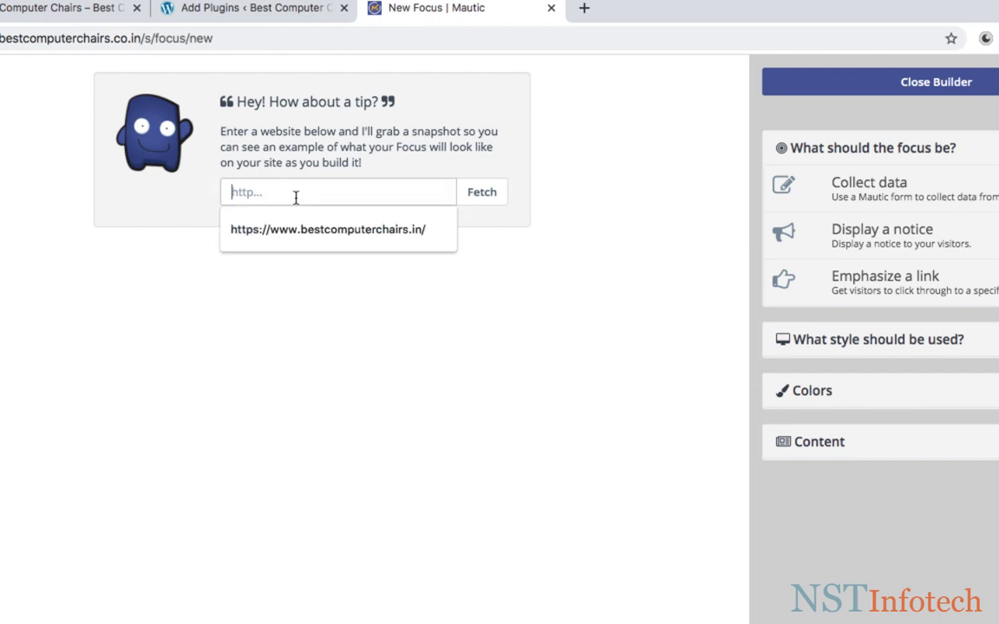
{"action": "key", "text": "Down"}
{"action": "key", "text": "Return"}
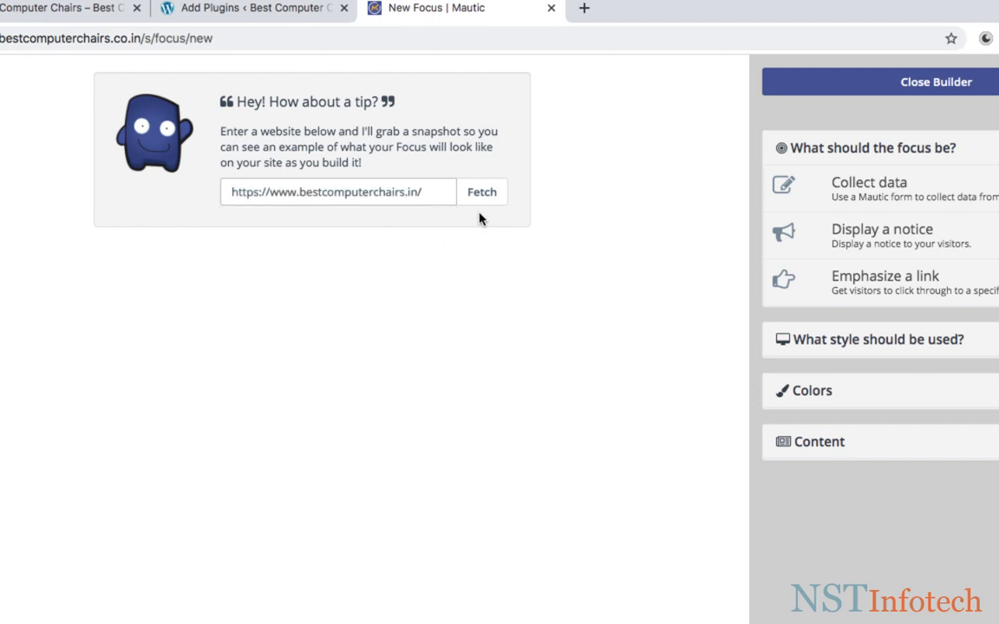
{"action": "left_click", "coordinate": [485, 202]}
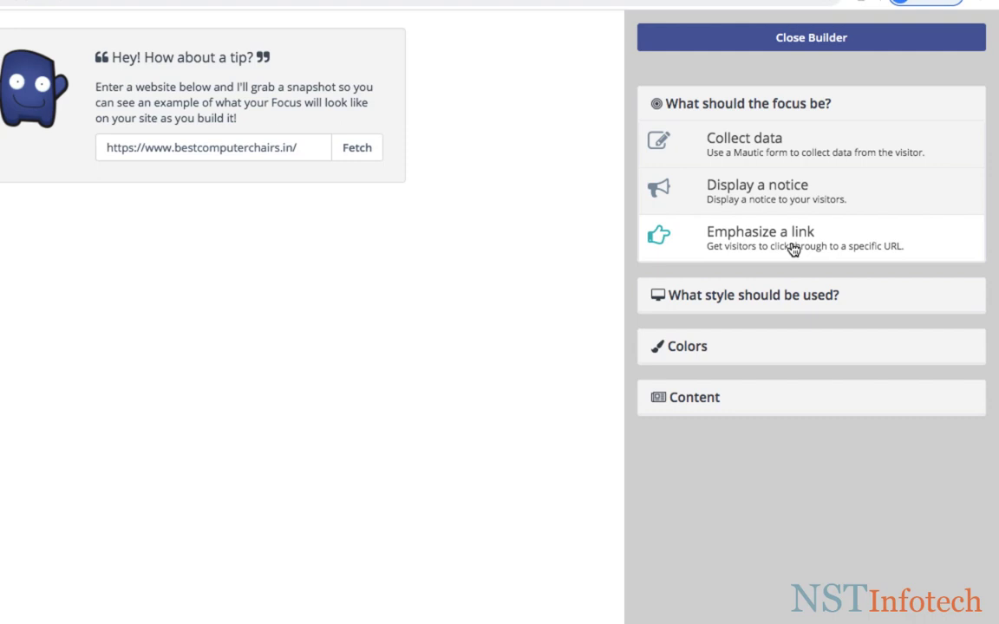
Step: Set the focus to collect data from the visitor, with animation enabled
{"action": "left_click", "coordinate": [765, 162]}
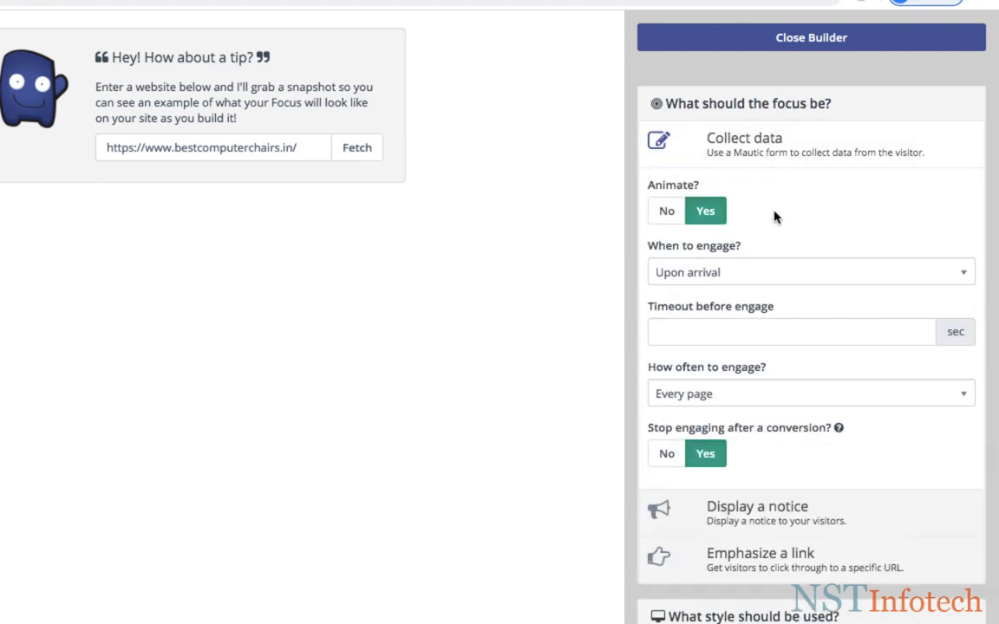
{"action": "left_click", "coordinate": [669, 216]}
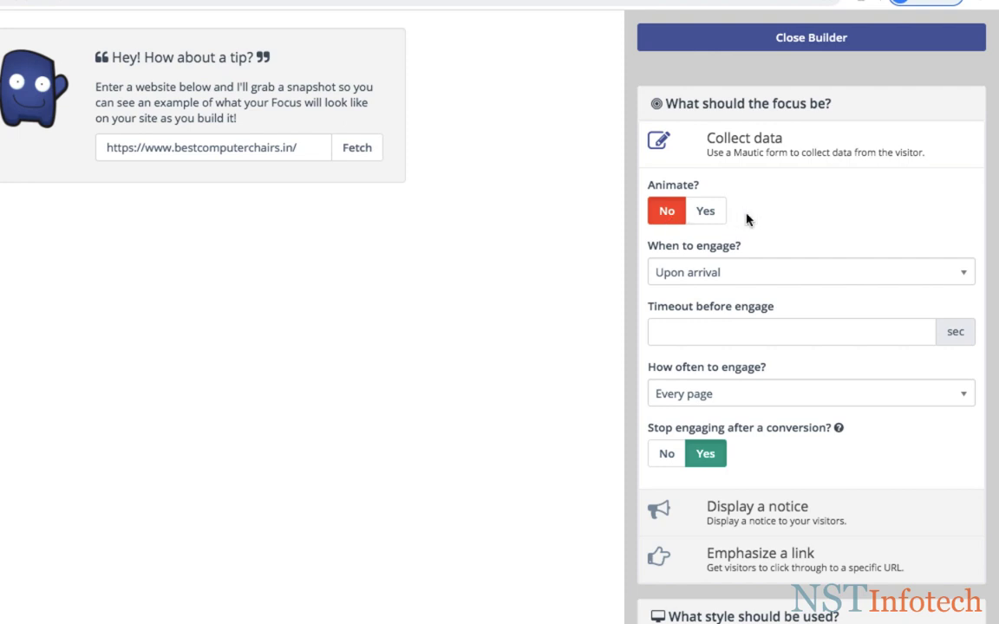
{"action": "left_click", "coordinate": [709, 219]}
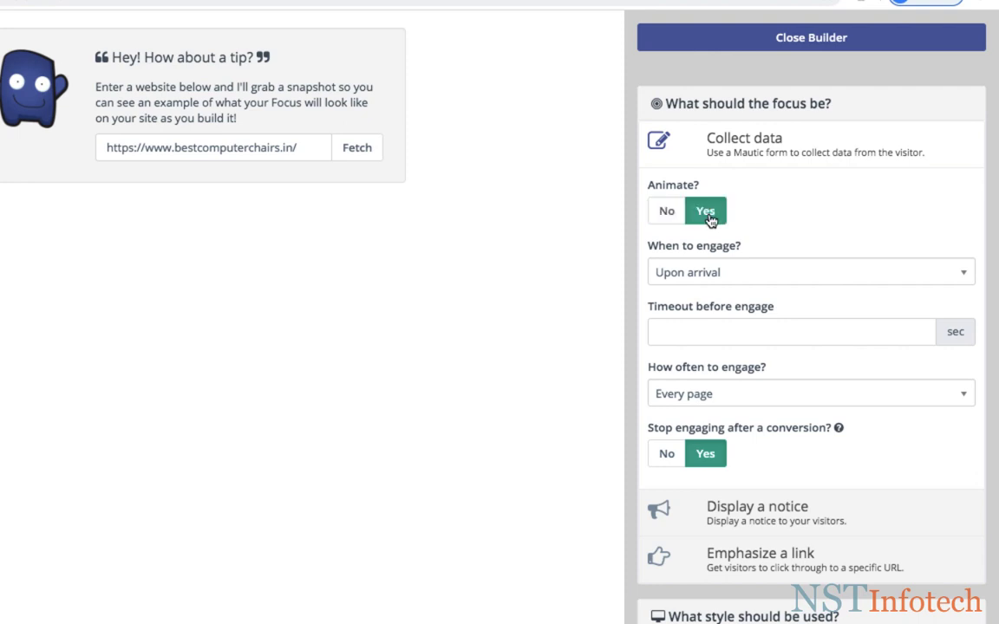
Step: Try engaging visitors on leaving intent, and upon arrival with a timeout of 3 seconds
{"action": "left_click", "coordinate": [737, 269]}
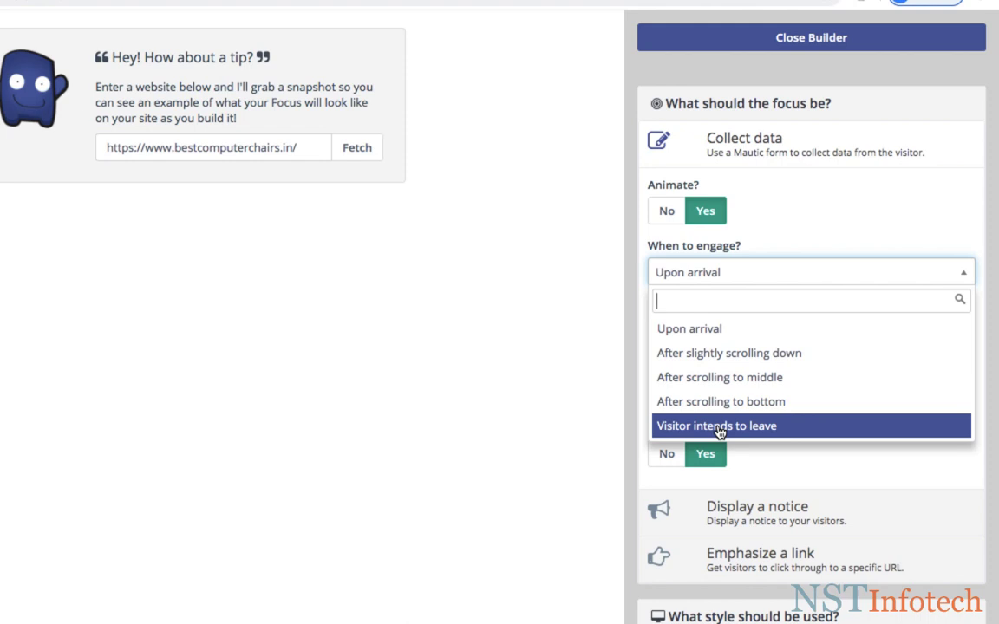
{"action": "left_click", "coordinate": [718, 425]}
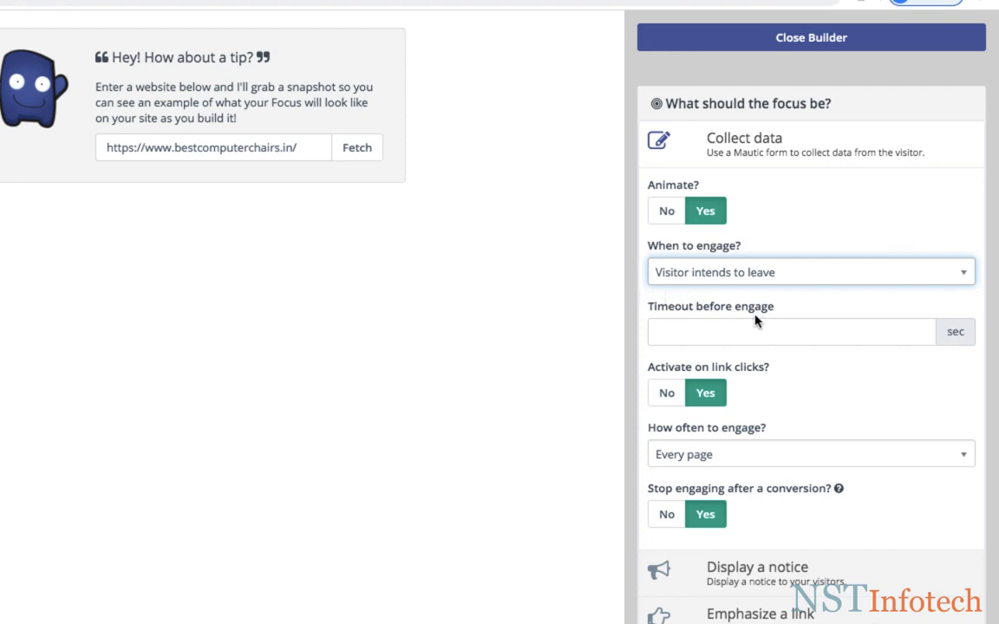
{"action": "left_click", "coordinate": [730, 271]}
{"action": "left_click", "coordinate": [709, 328]}
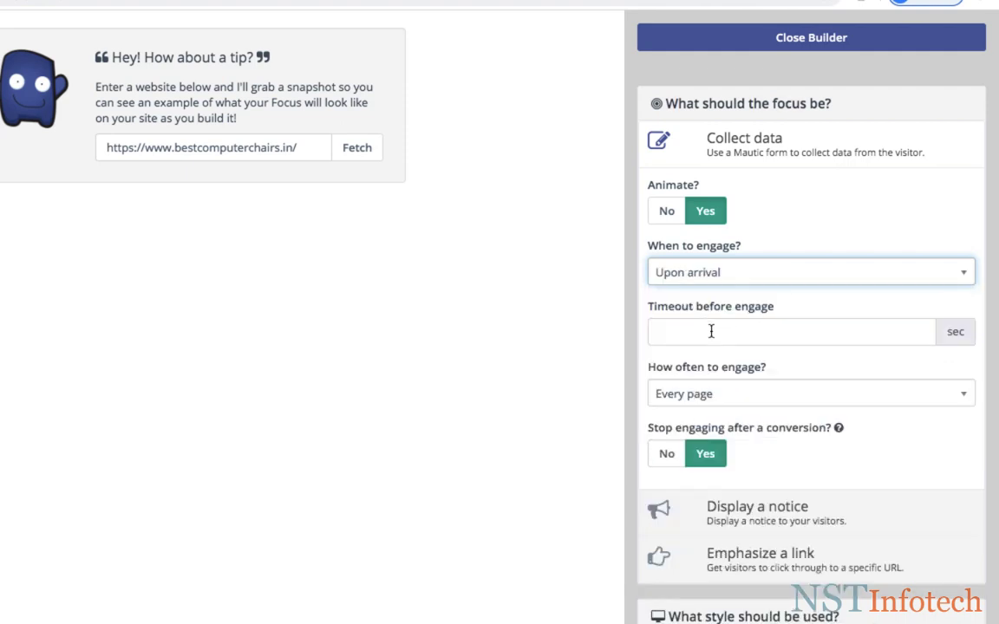
{"action": "left_click", "coordinate": [710, 330]}
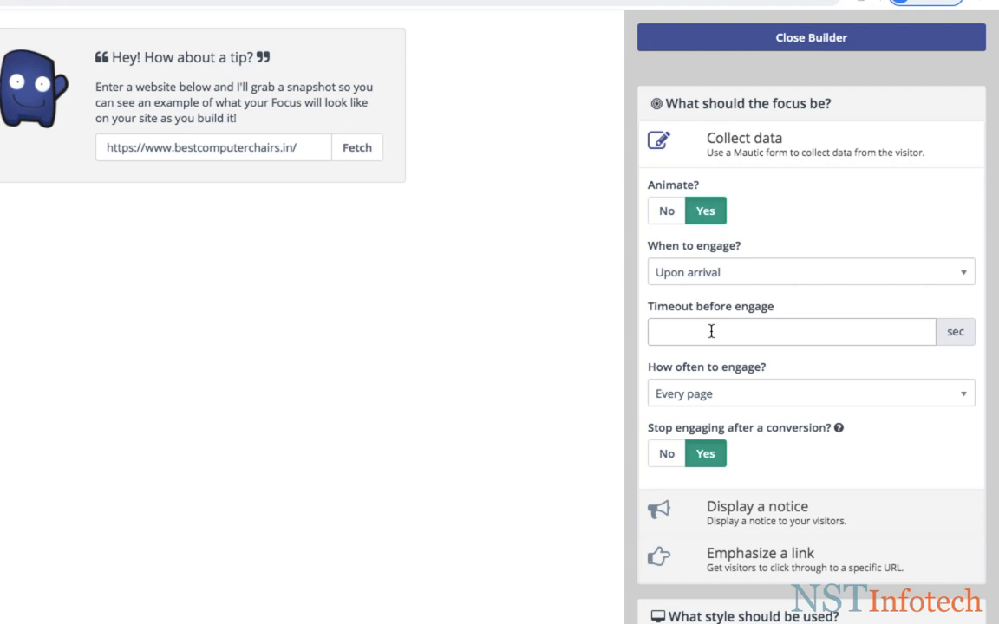
{"action": "type", "text": "3"}
Step: Set the focus to engage when the visitor intends to leave, and disable activation on link clicks
{"action": "left_click", "coordinate": [719, 274]}
{"action": "left_click", "coordinate": [704, 424]}
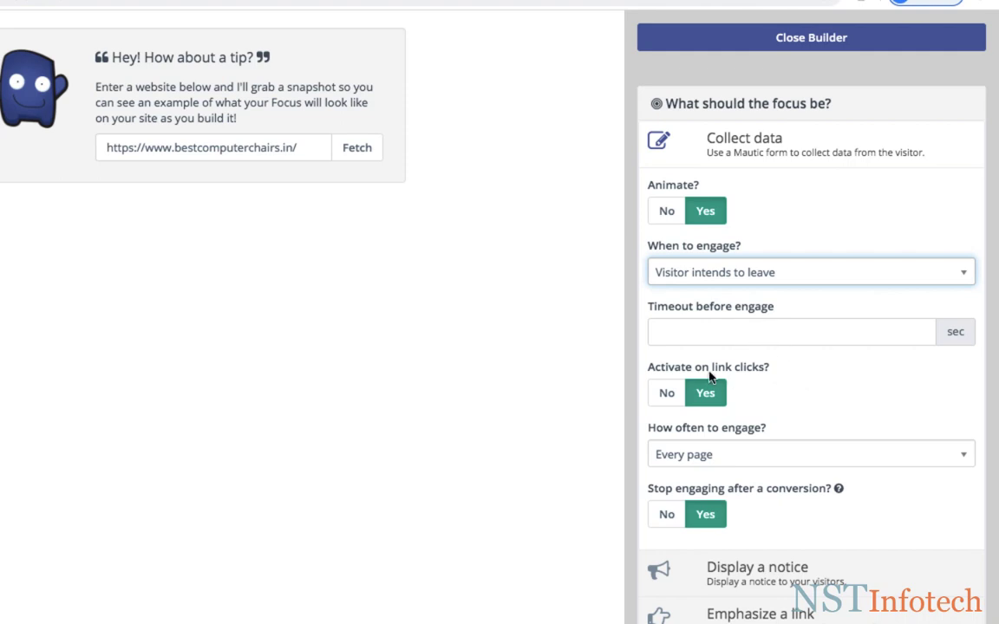
{"action": "left_click", "coordinate": [667, 403]}
Step: Set how often the focus engages to once per session
{"action": "scroll", "coordinate": [791, 401], "scroll_direction": "down", "scroll_amount": 1}
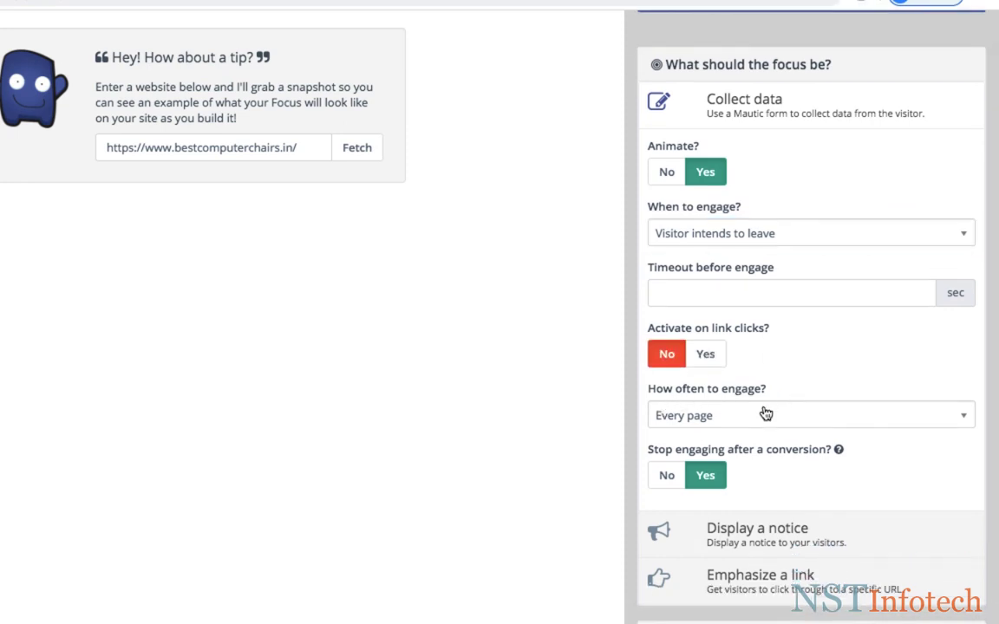
{"action": "left_click", "coordinate": [760, 417]}
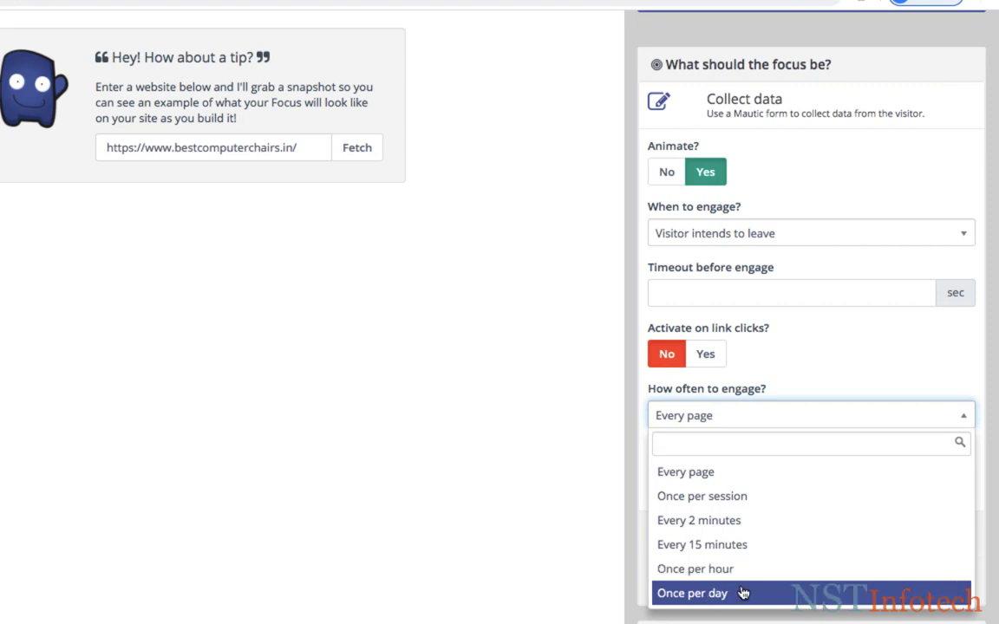
{"action": "left_click", "coordinate": [691, 496]}
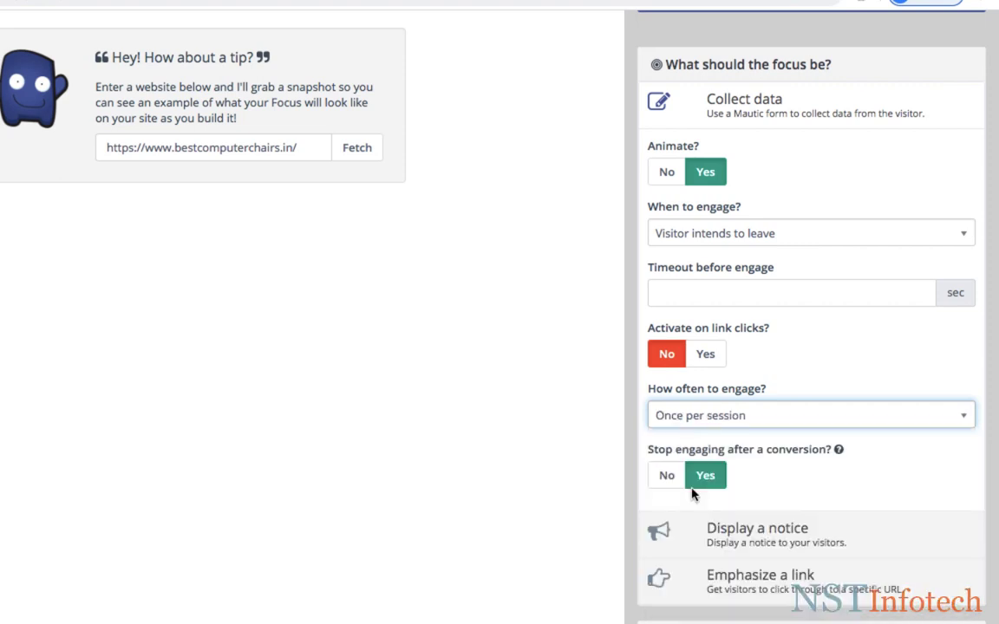
Step: Expand the style settings and examine the Bar style's hide, push-down, sticky, placement and size options
{"action": "mouse_move", "coordinate": [793, 468]}
{"action": "scroll", "coordinate": [777, 483], "scroll_direction": "down", "scroll_amount": 3}
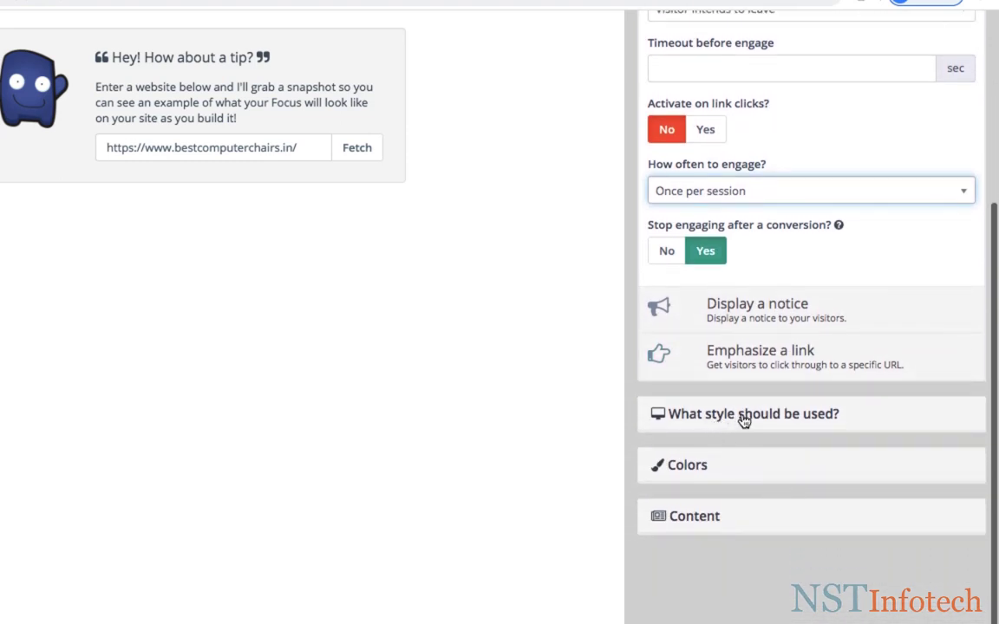
{"action": "left_click", "coordinate": [760, 419]}
{"action": "scroll", "coordinate": [760, 430], "scroll_direction": "down", "scroll_amount": 1}
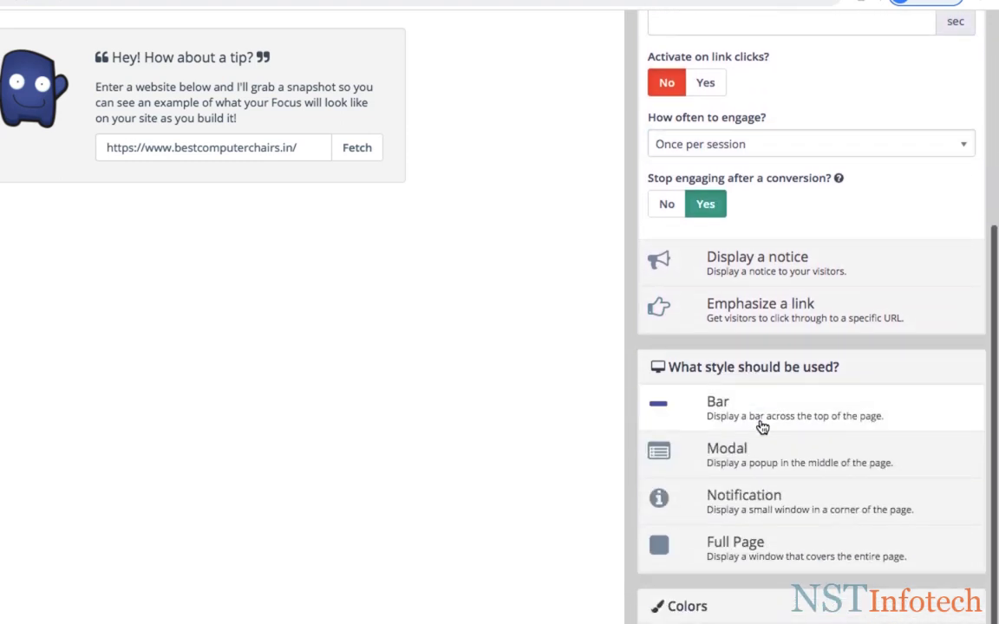
{"action": "left_click", "coordinate": [719, 403]}
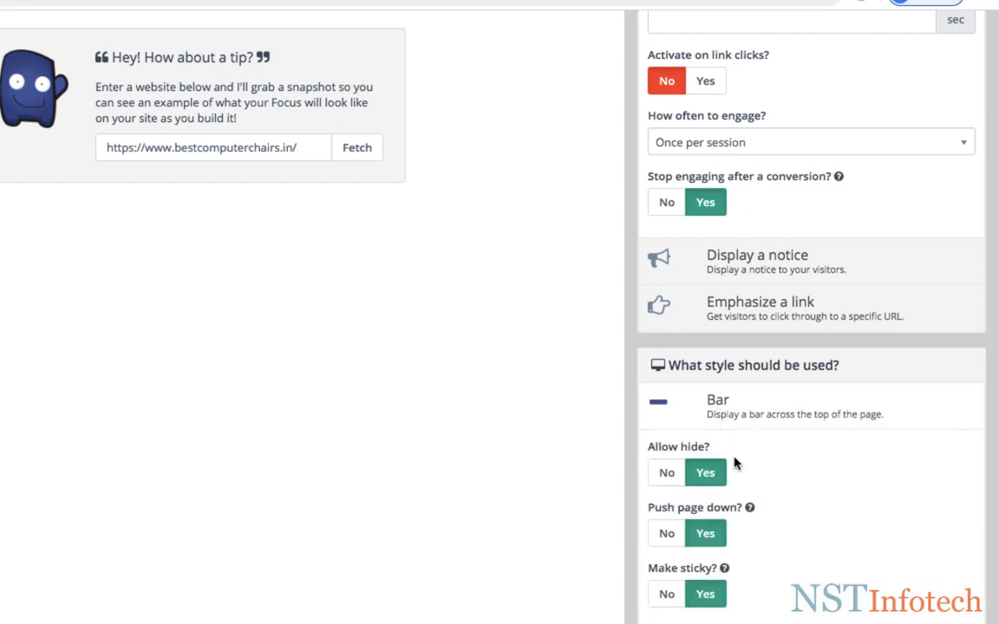
{"action": "scroll", "coordinate": [759, 481], "scroll_direction": "down", "scroll_amount": 2}
{"action": "scroll", "coordinate": [757, 477], "scroll_direction": "down", "scroll_amount": 2}
{"action": "scroll", "coordinate": [758, 476], "scroll_direction": "up", "scroll_amount": 1}
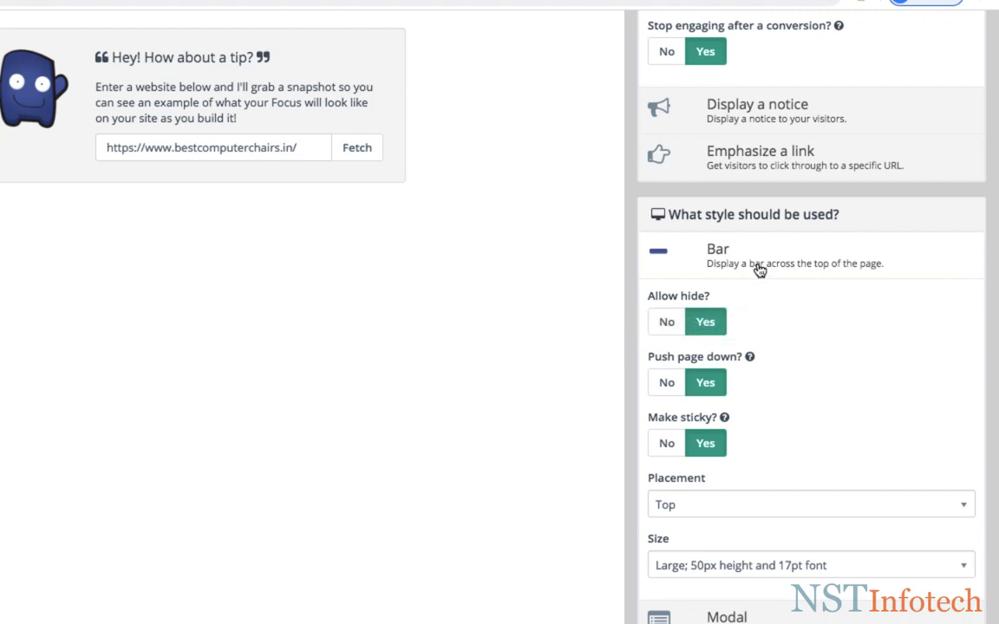
{"action": "scroll", "coordinate": [790, 454], "scroll_direction": "down", "scroll_amount": 2}
{"action": "scroll", "coordinate": [790, 454], "scroll_direction": "down", "scroll_amount": 4}
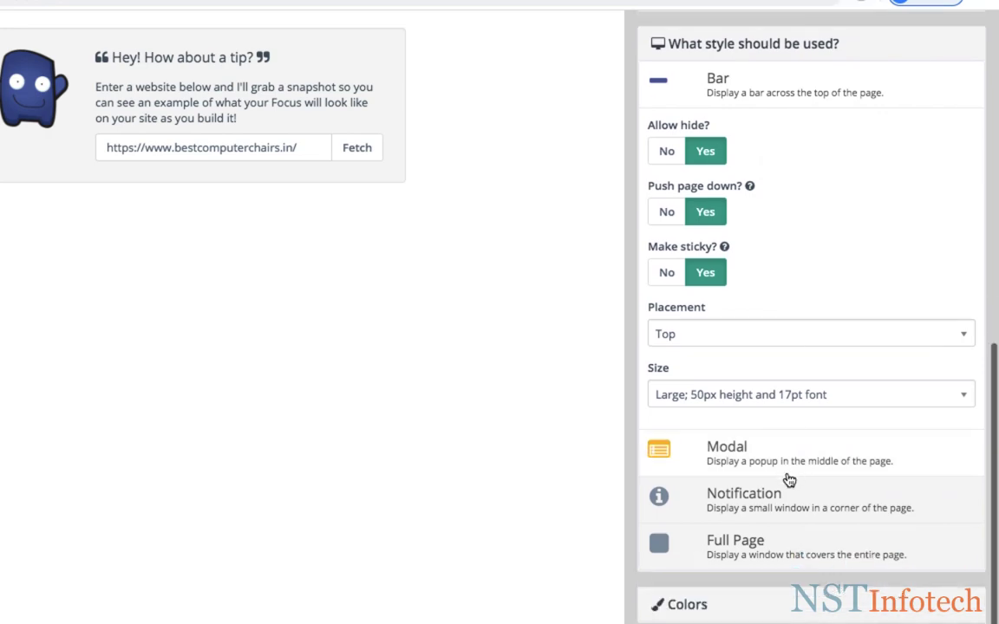
Step: Try the Notification style, check its placement choices, and preview the Full Page style
{"action": "left_click", "coordinate": [759, 496]}
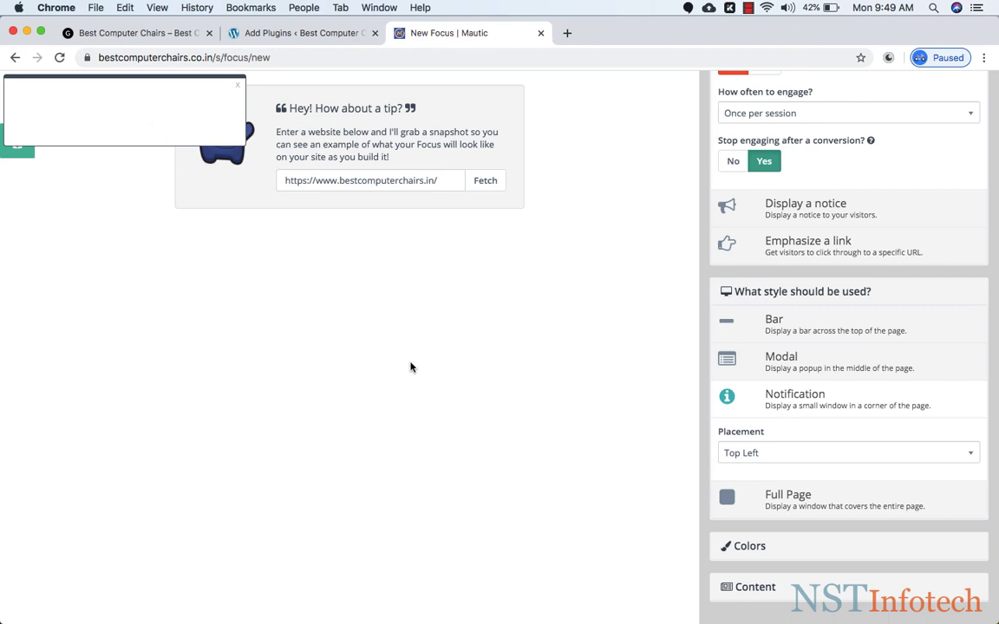
{"action": "left_click", "coordinate": [743, 452]}
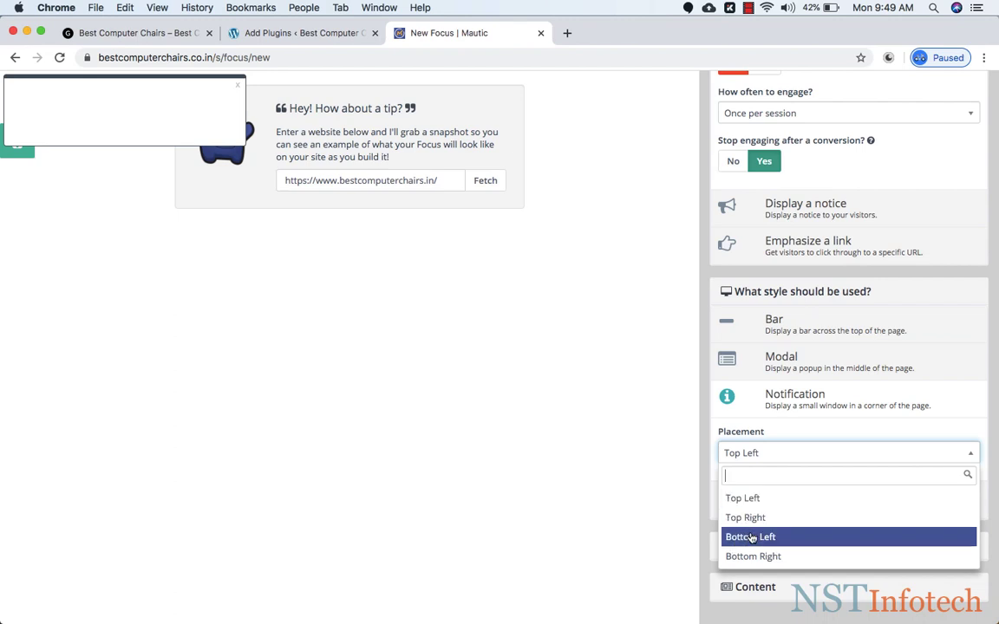
{"action": "left_click", "coordinate": [780, 442]}
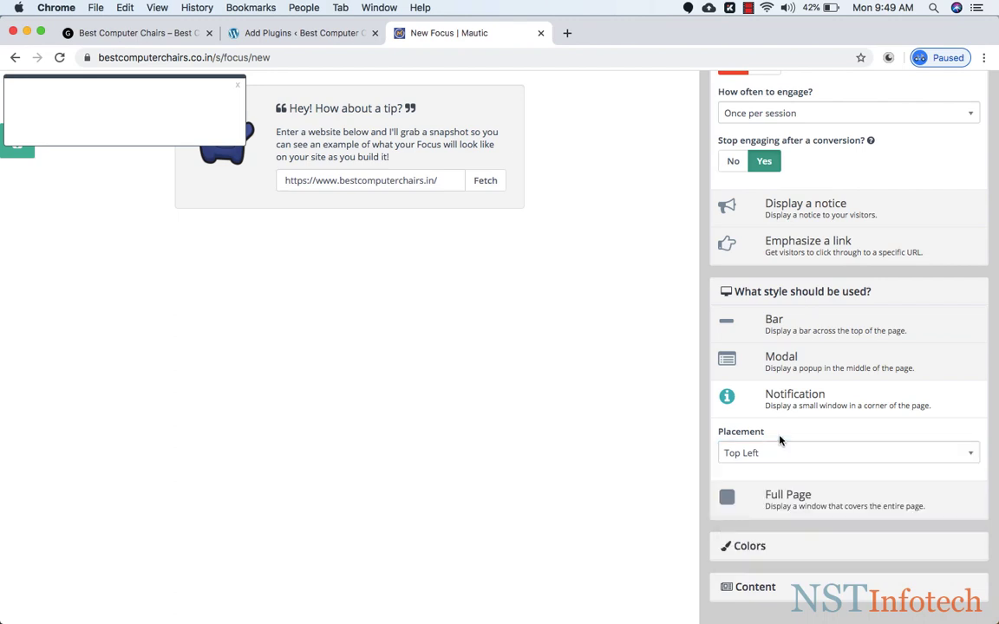
{"action": "left_click", "coordinate": [785, 501]}
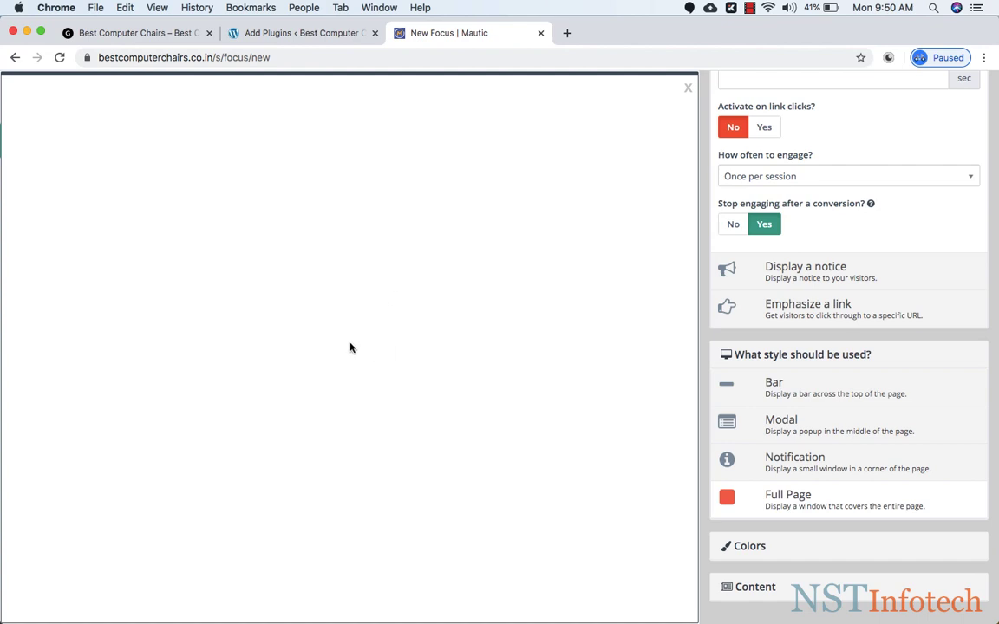
Step: Choose the Modal style for the focus popup, try its placement options, and set the placement to Middle
{"action": "left_click", "coordinate": [798, 429]}
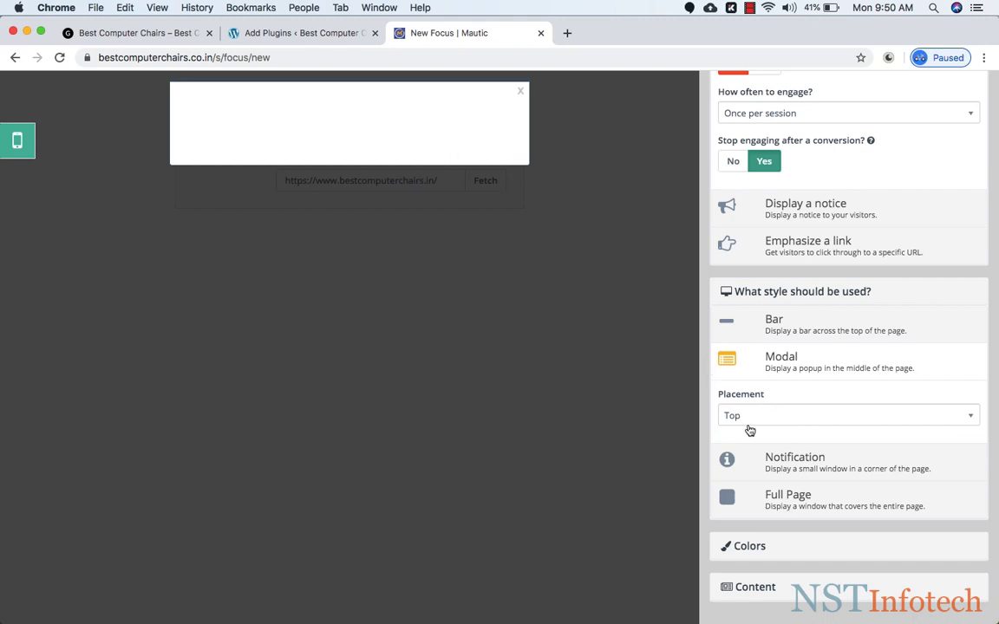
{"action": "left_click", "coordinate": [790, 420]}
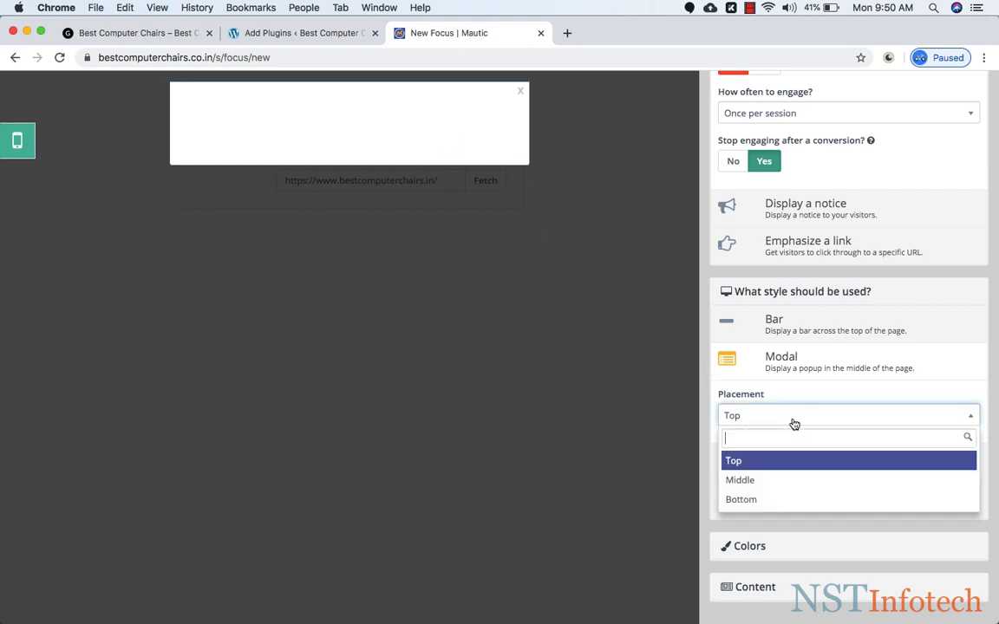
{"action": "left_click", "coordinate": [759, 481]}
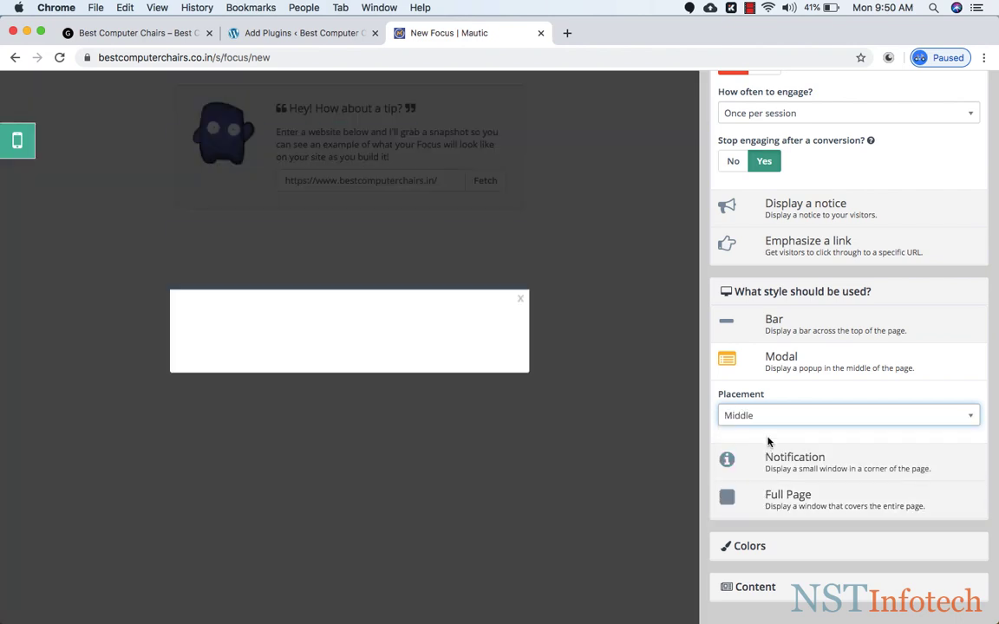
{"action": "left_click", "coordinate": [777, 417]}
{"action": "left_click", "coordinate": [758, 498]}
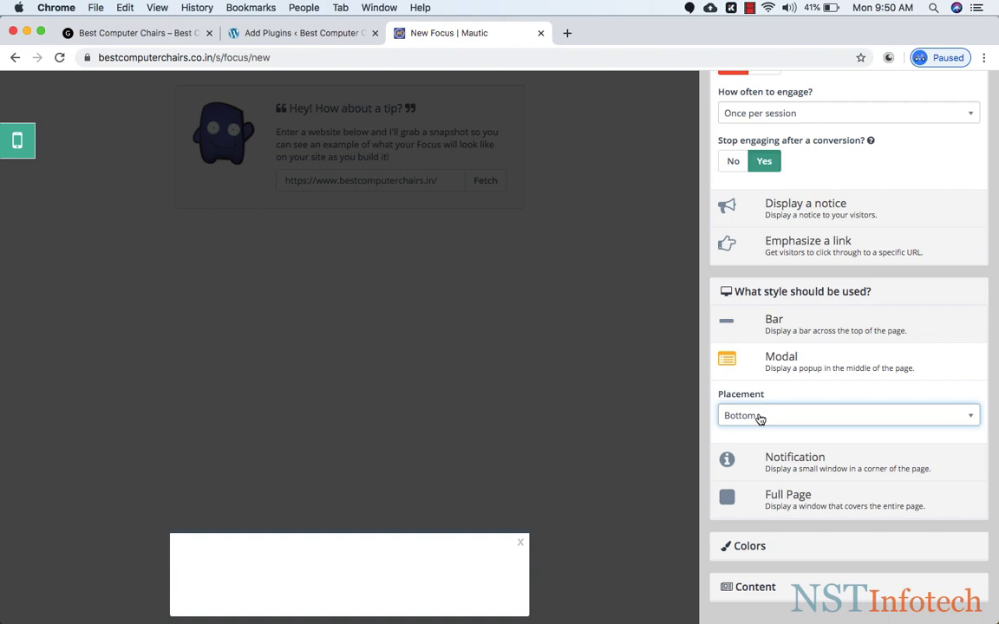
{"action": "left_click", "coordinate": [758, 418]}
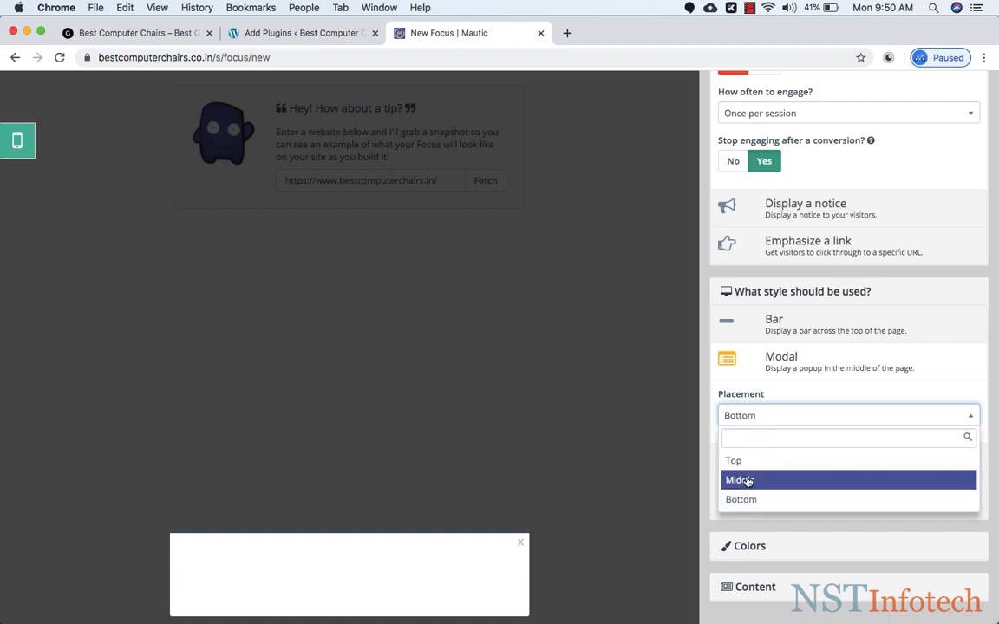
{"action": "left_click", "coordinate": [748, 481]}
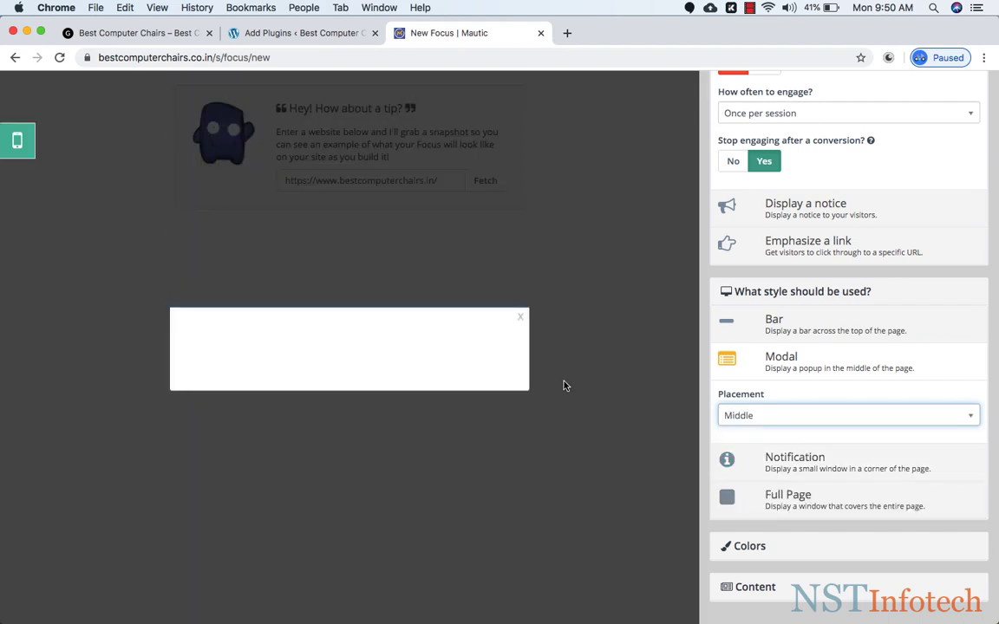
Step: Set the popup's primary color to light grey bfbfbf and its text color to black 000000
{"action": "left_click", "coordinate": [777, 547]}
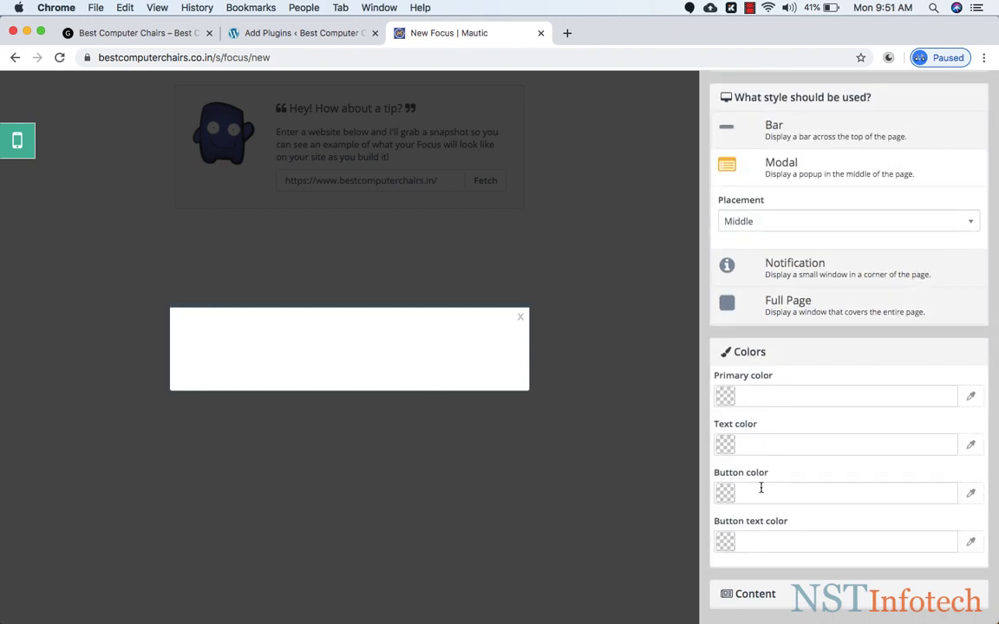
{"action": "left_click", "coordinate": [743, 395]}
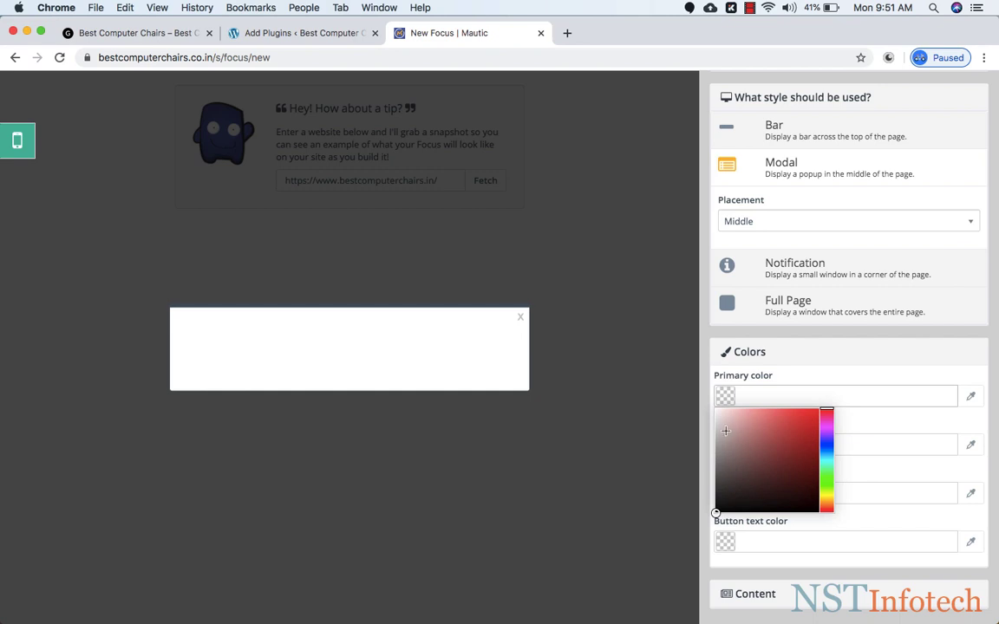
{"action": "left_click_drag", "start_coordinate": [717, 425], "coordinate": [713, 434]}
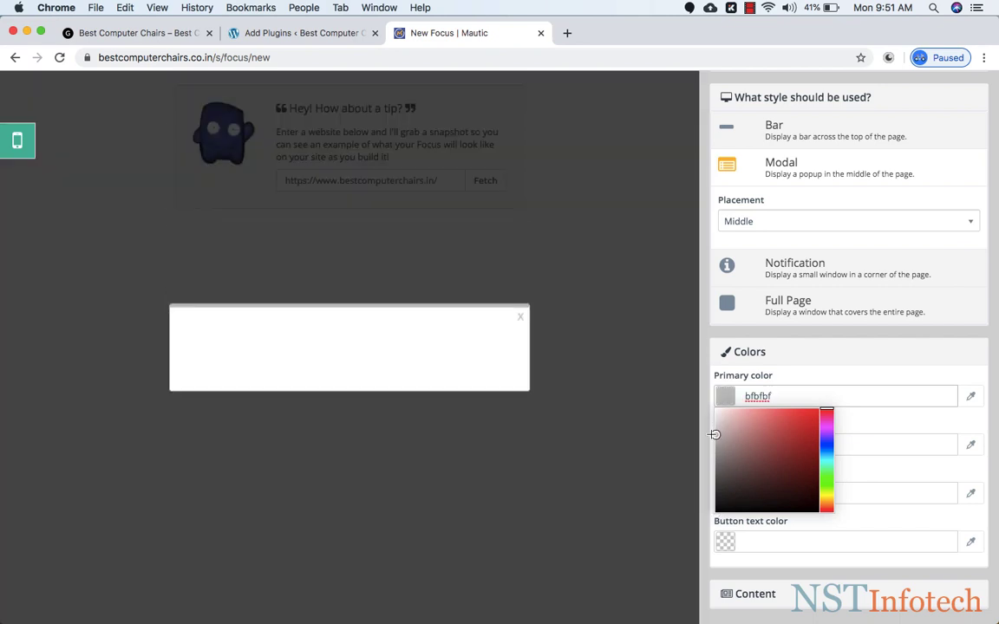
{"action": "left_click", "coordinate": [842, 383]}
{"action": "left_click", "coordinate": [783, 446]}
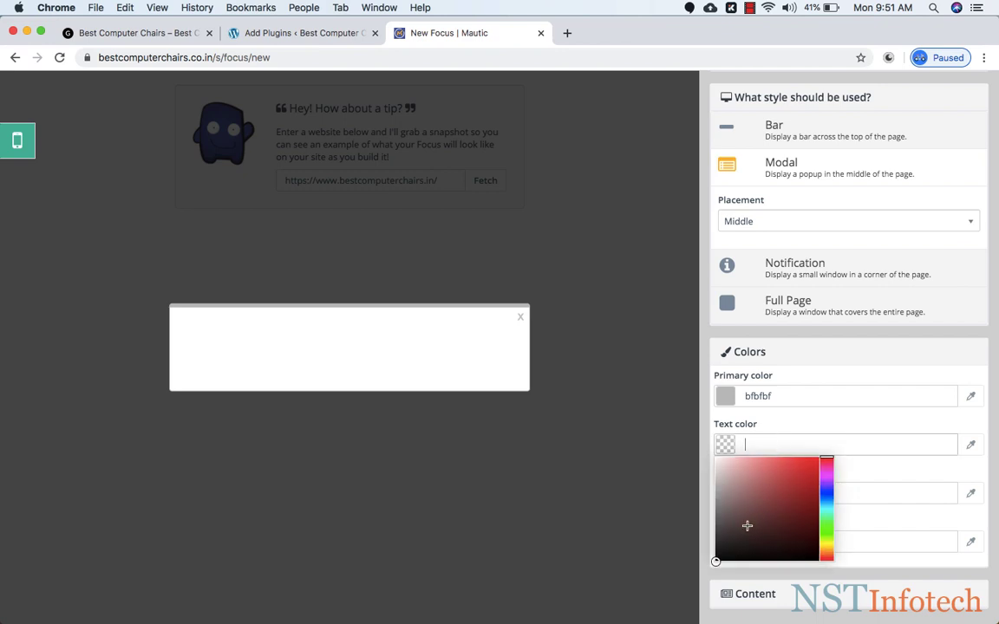
{"action": "left_click_drag", "start_coordinate": [746, 525], "coordinate": [709, 579]}
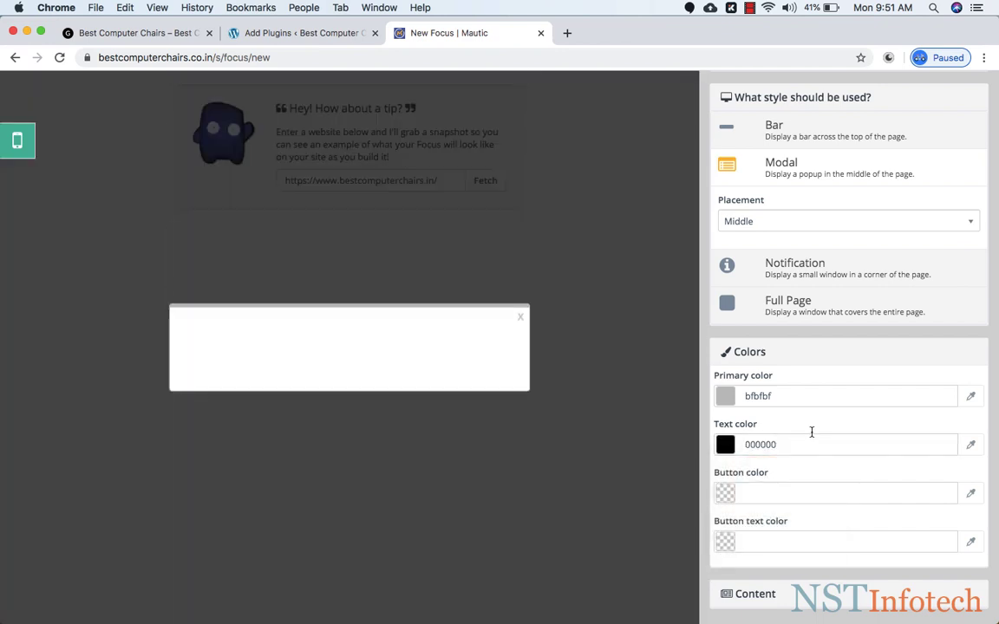
Step: Set the popup's button color to green 17e610 and its button text color to white ffffff
{"action": "left_click", "coordinate": [777, 494]}
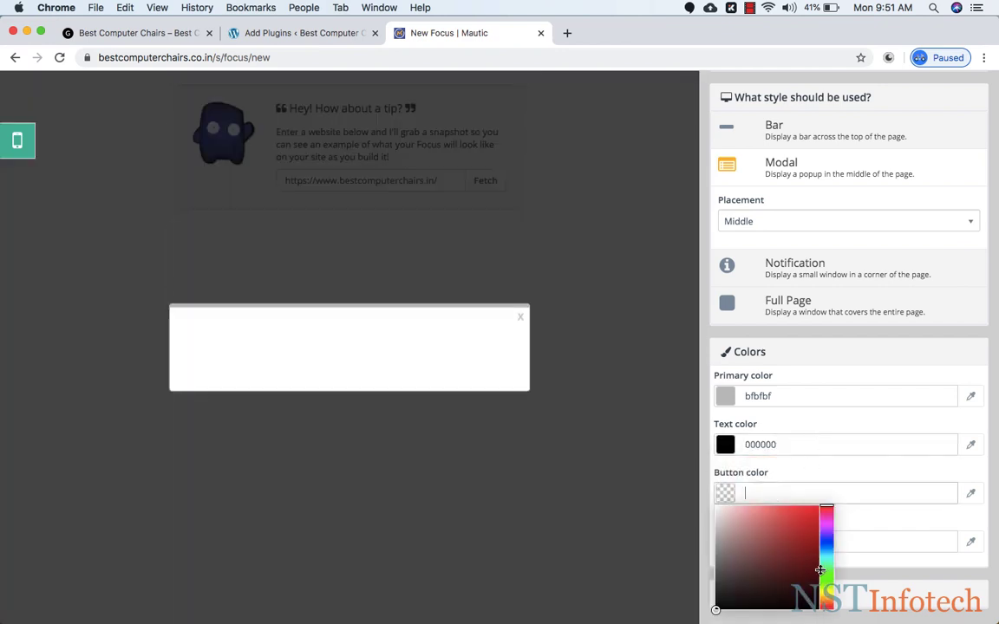
{"action": "mouse_move", "coordinate": [826, 512]}
{"action": "left_mouse_down"}
{"action": "mouse_move", "coordinate": [826, 574]}
{"action": "mouse_move", "coordinate": [807, 546]}
{"action": "mouse_move", "coordinate": [811, 517]}
{"action": "left_mouse_up"}
{"action": "left_click", "coordinate": [855, 515]}
{"action": "left_click", "coordinate": [777, 542]}
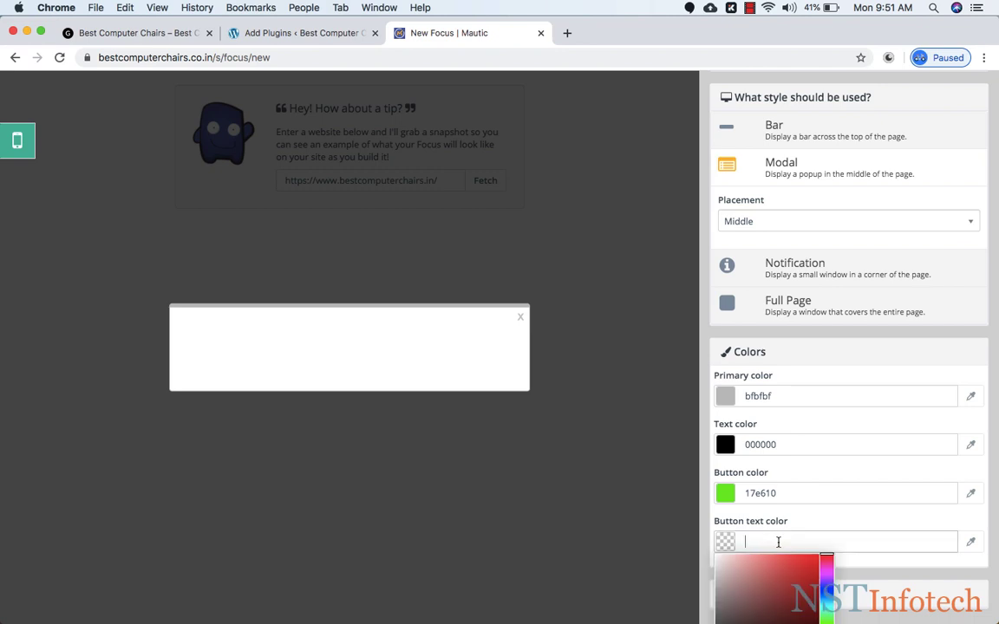
{"action": "type", "text": "ffffff"}
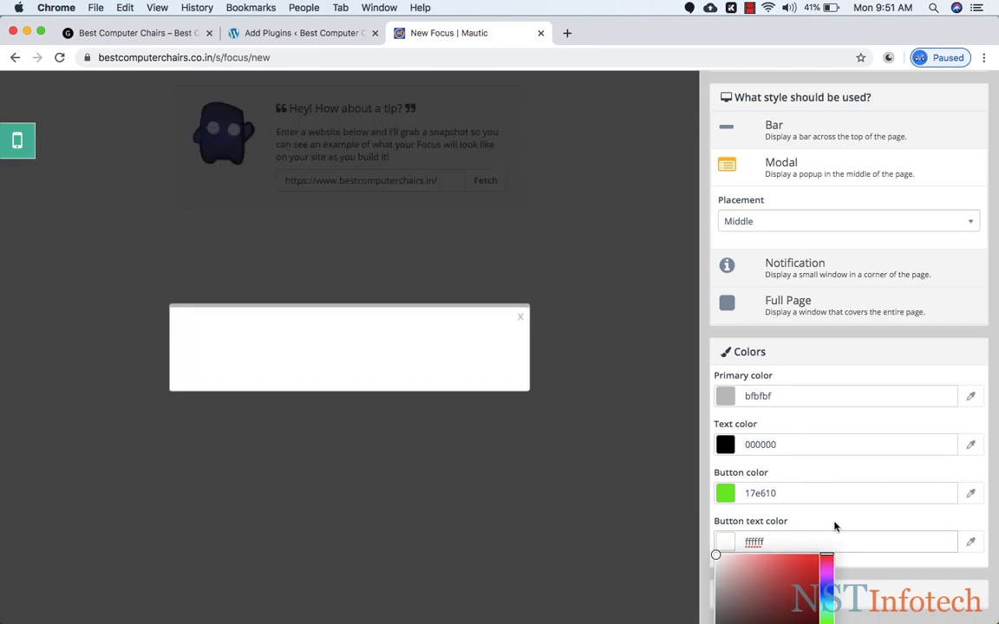
{"action": "left_click", "coordinate": [833, 527]}
{"action": "scroll", "coordinate": [834, 527], "scroll_direction": "down", "scroll_amount": 1}
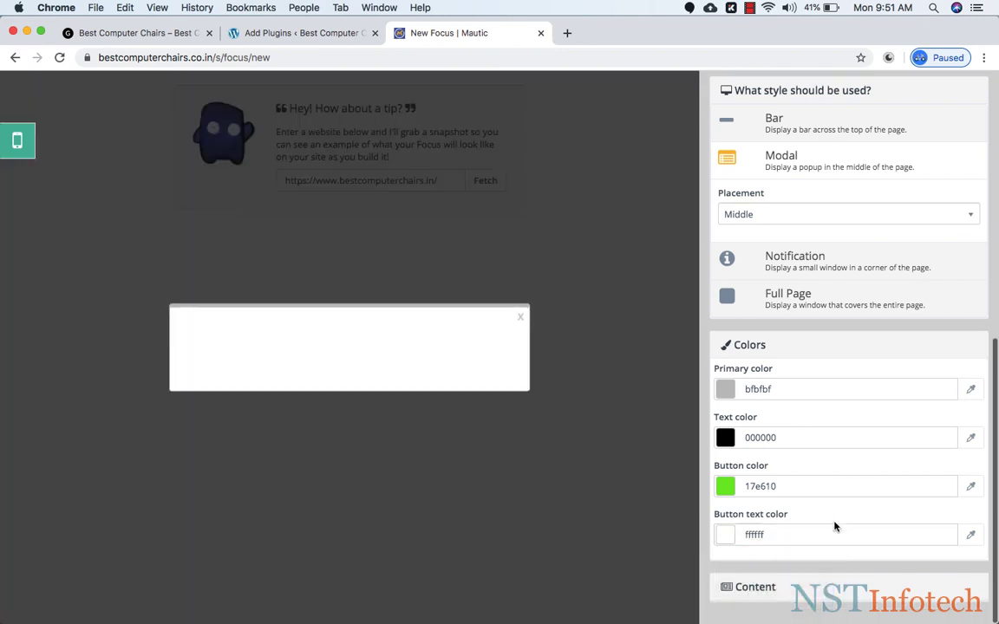
Step: Give the popup content the headline "Signup for updates" and the tagline "Get awesome tips in your inbox"
{"action": "left_click", "coordinate": [759, 588]}
{"action": "scroll", "coordinate": [757, 586], "scroll_direction": "down", "scroll_amount": 5}
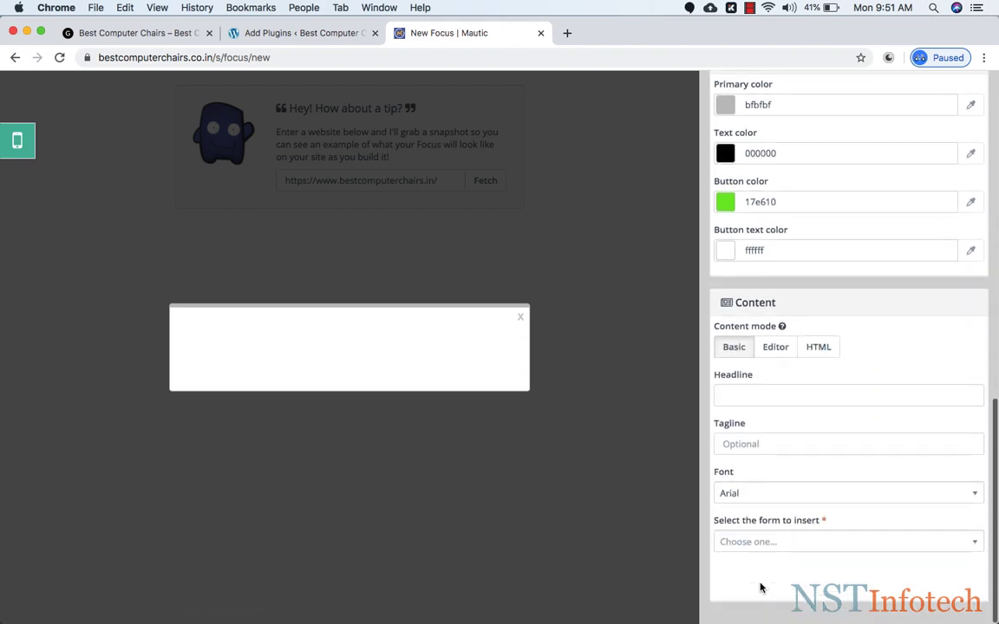
{"action": "left_click", "coordinate": [752, 397]}
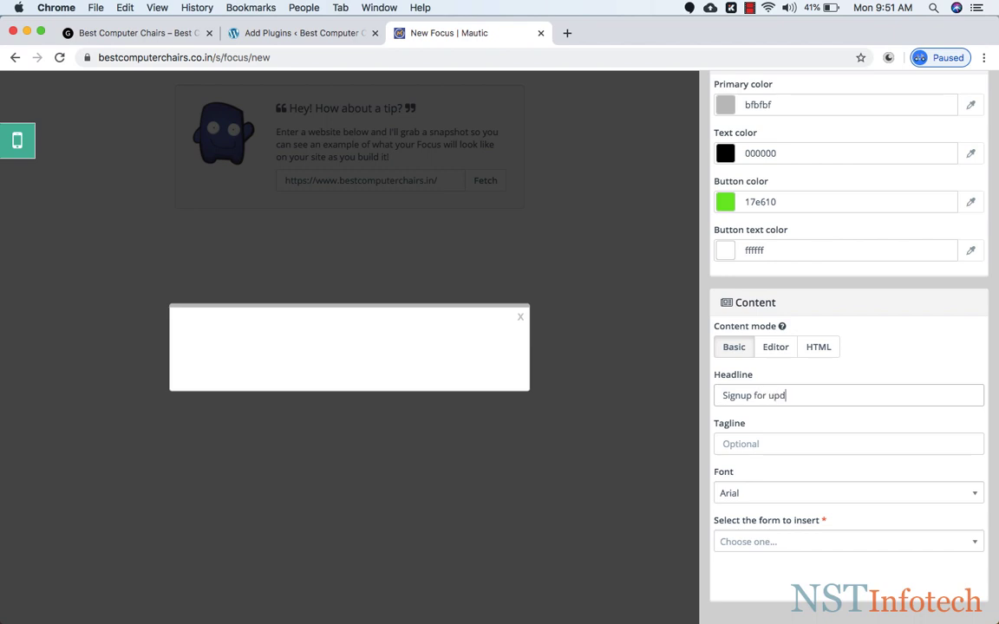
{"action": "type", "text": "ates"}
{"action": "left_click", "coordinate": [752, 444]}
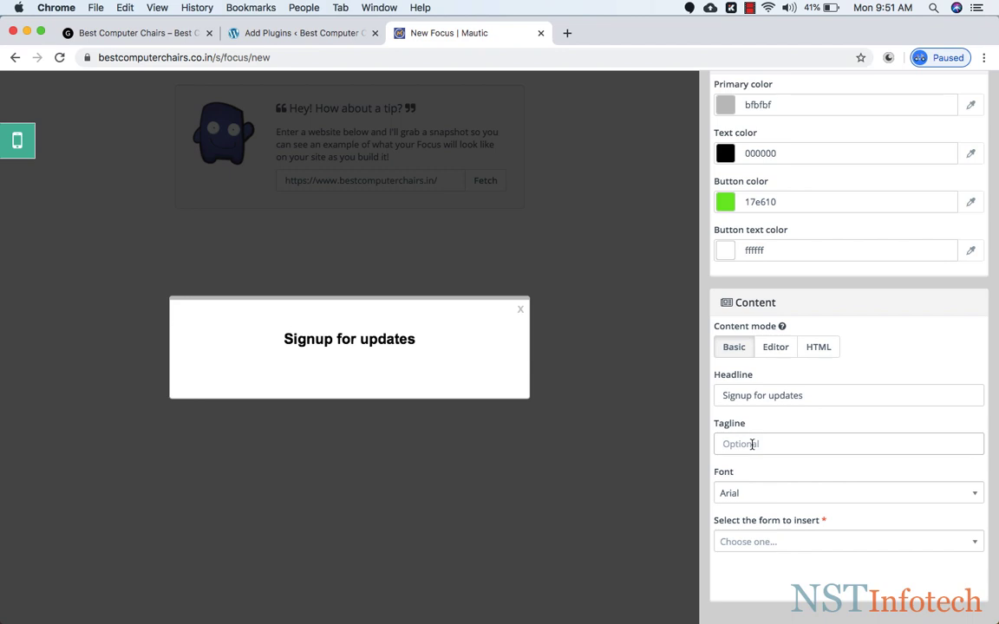
{"action": "type", "text": "Get awesome tips in your inbox"}
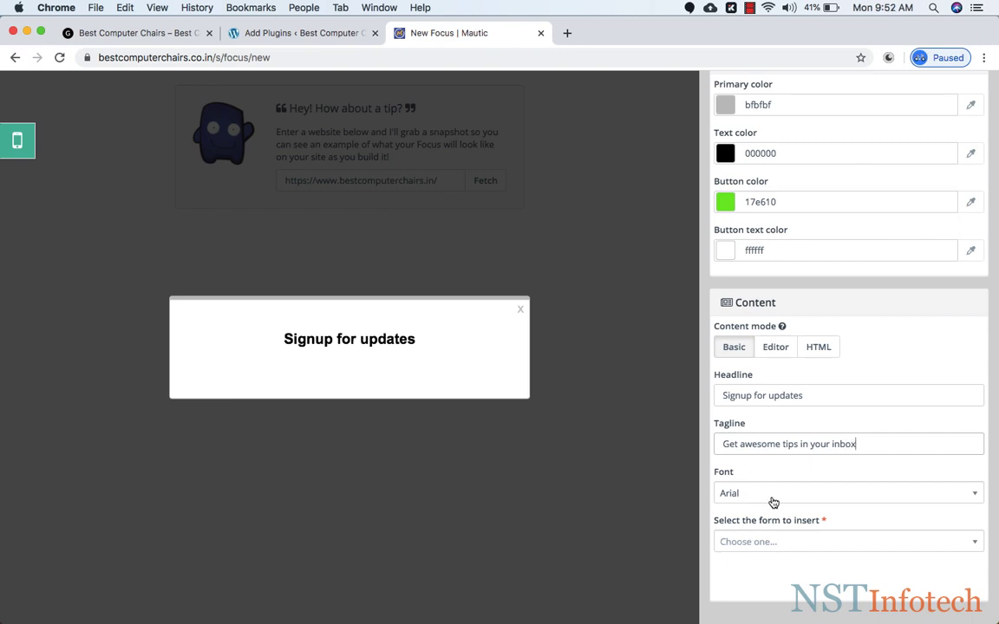
Step: Check the font choices, keep Arial, and insert the Test form into the popup
{"action": "left_click", "coordinate": [820, 498]}
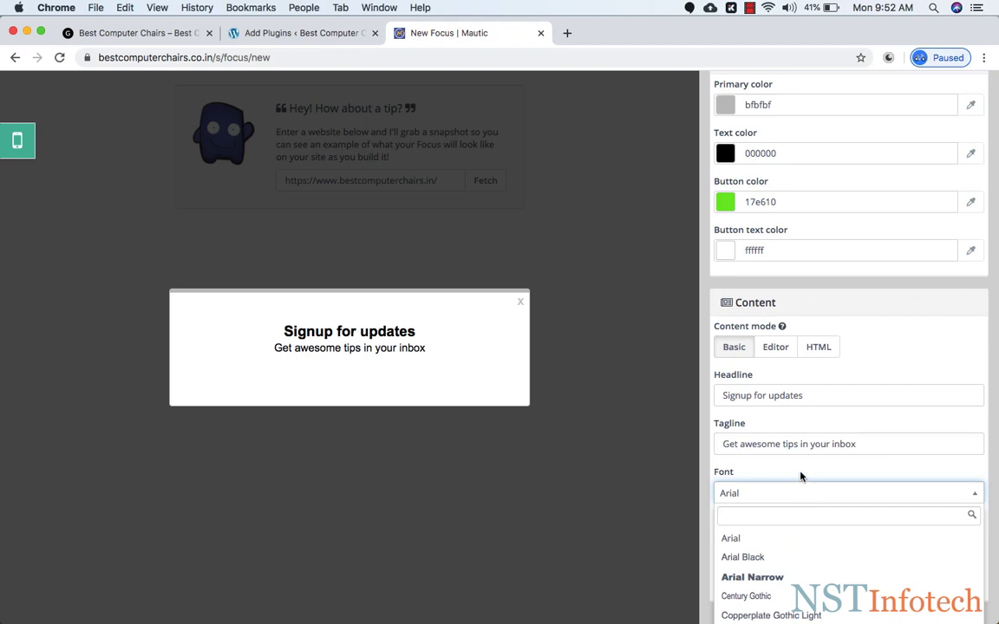
{"action": "left_click", "coordinate": [800, 476]}
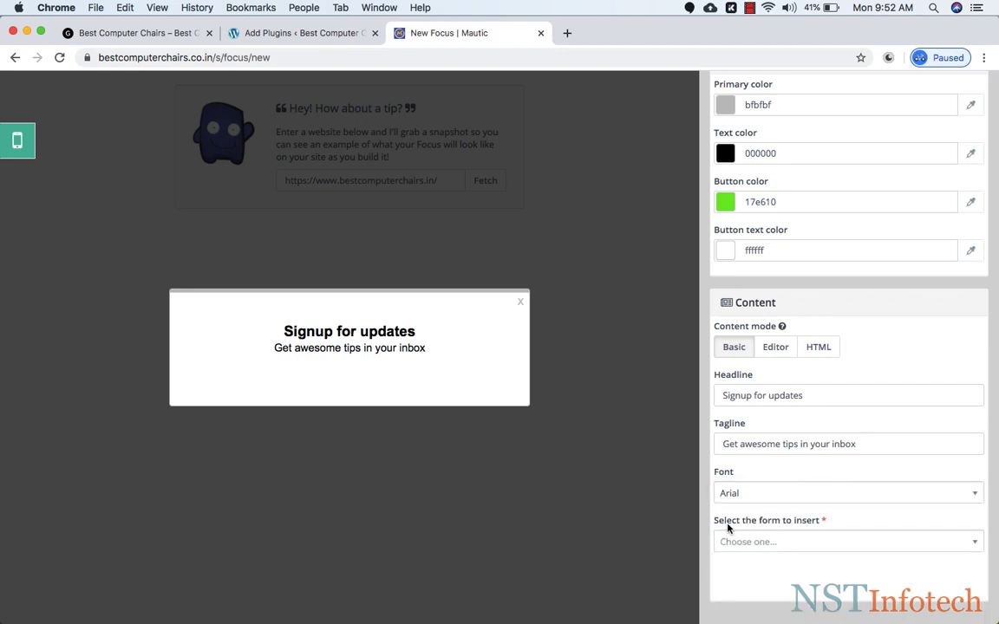
{"action": "left_click", "coordinate": [789, 540]}
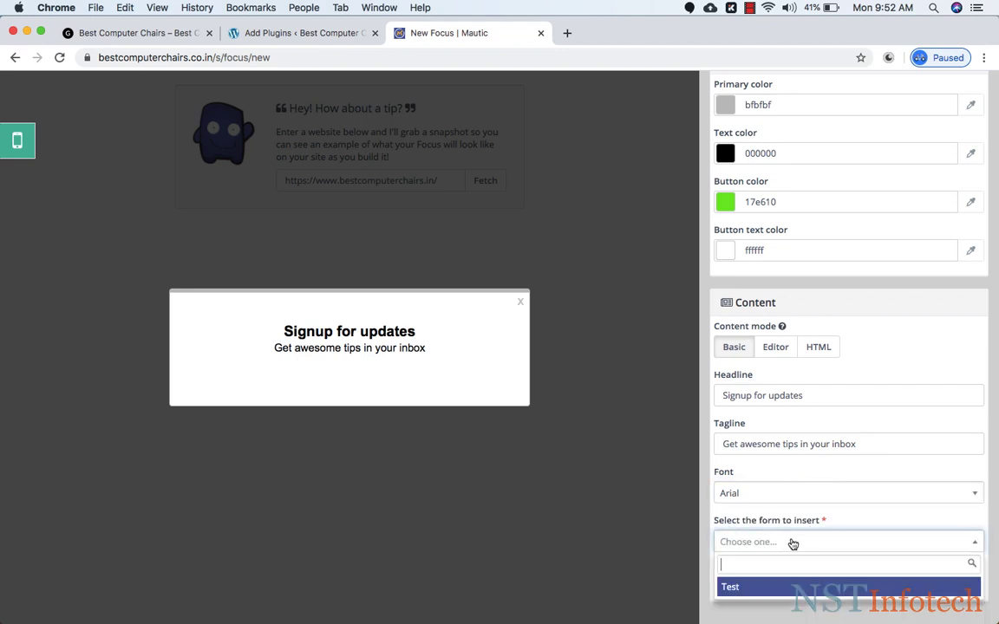
{"action": "left_click", "coordinate": [763, 587]}
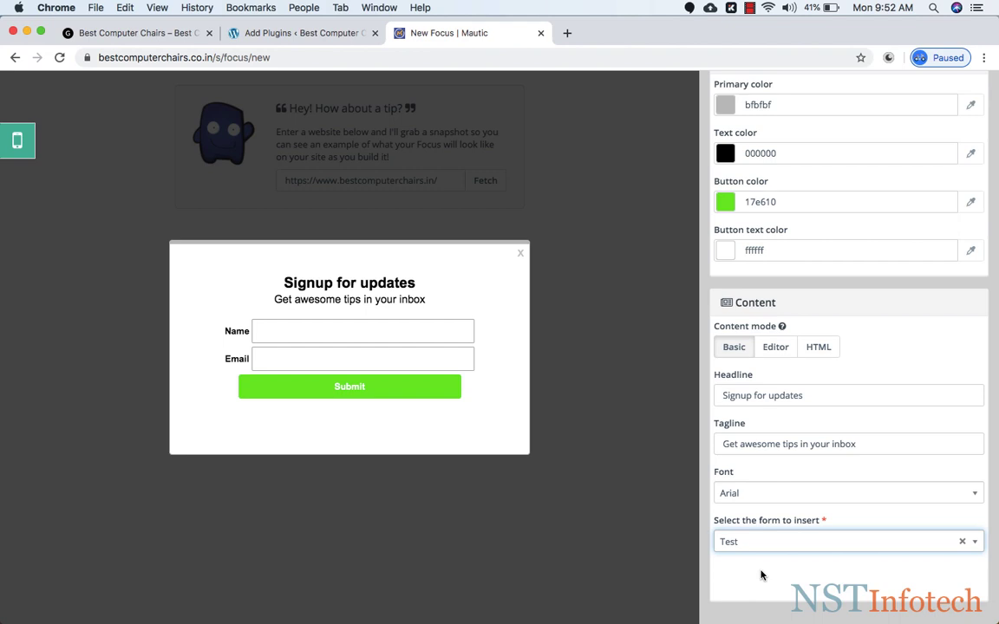
Step: Leave the builder, save and close the focus item, and select its installation script for copying
{"action": "scroll", "coordinate": [769, 515], "scroll_direction": "up", "scroll_amount": 15}
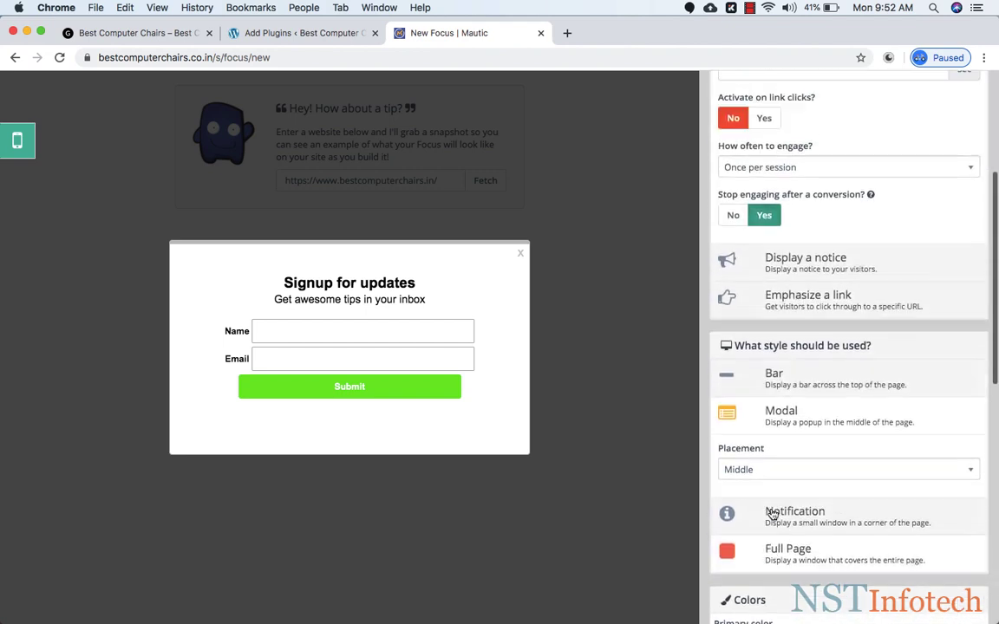
{"action": "scroll", "coordinate": [769, 288], "scroll_direction": "up", "scroll_amount": 5}
{"action": "left_click", "coordinate": [800, 91]}
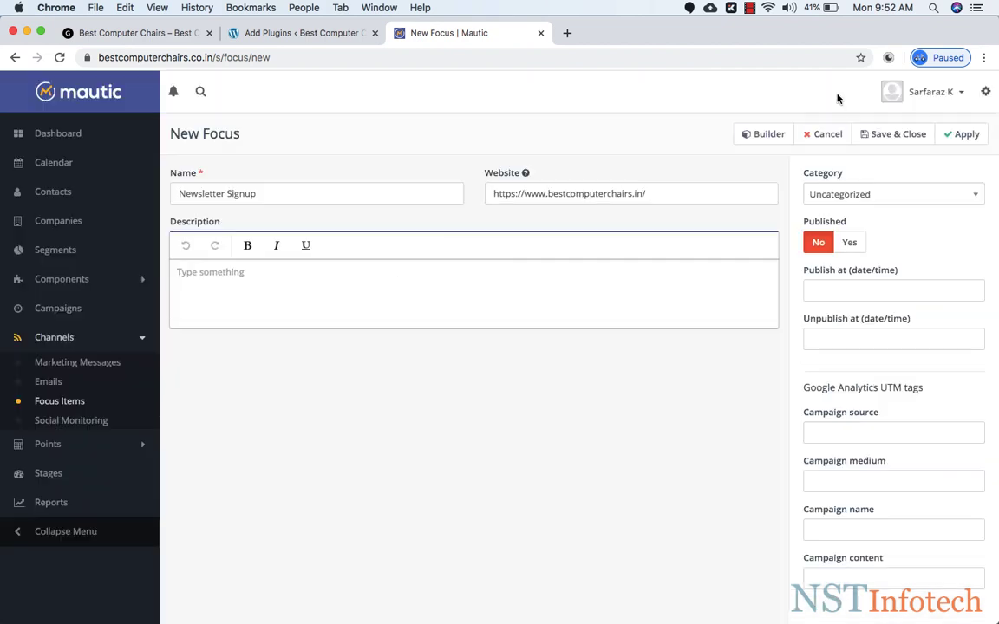
{"action": "left_click", "coordinate": [961, 137]}
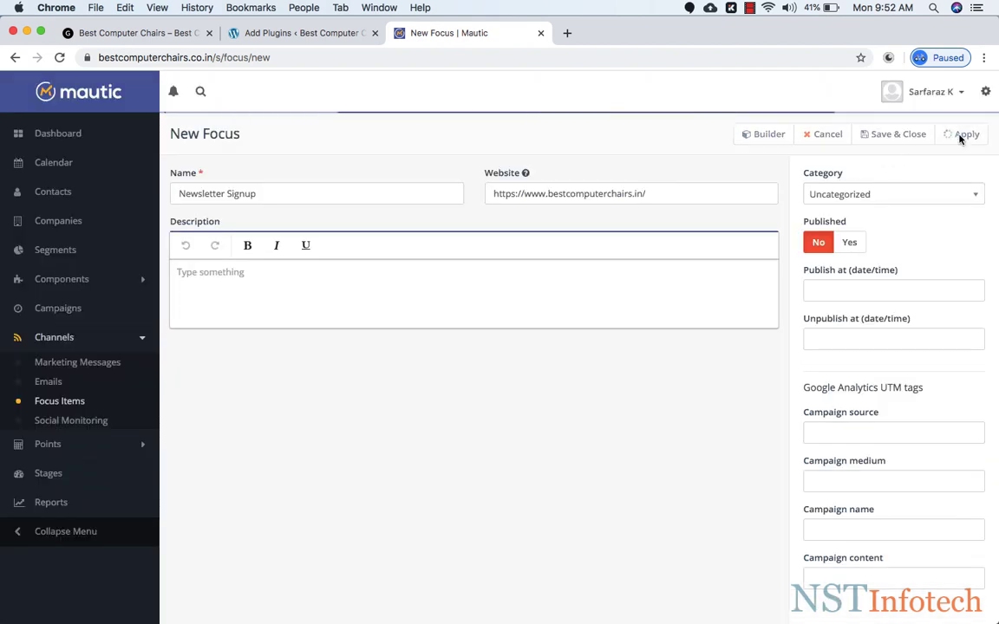
{"action": "left_click", "coordinate": [883, 137]}
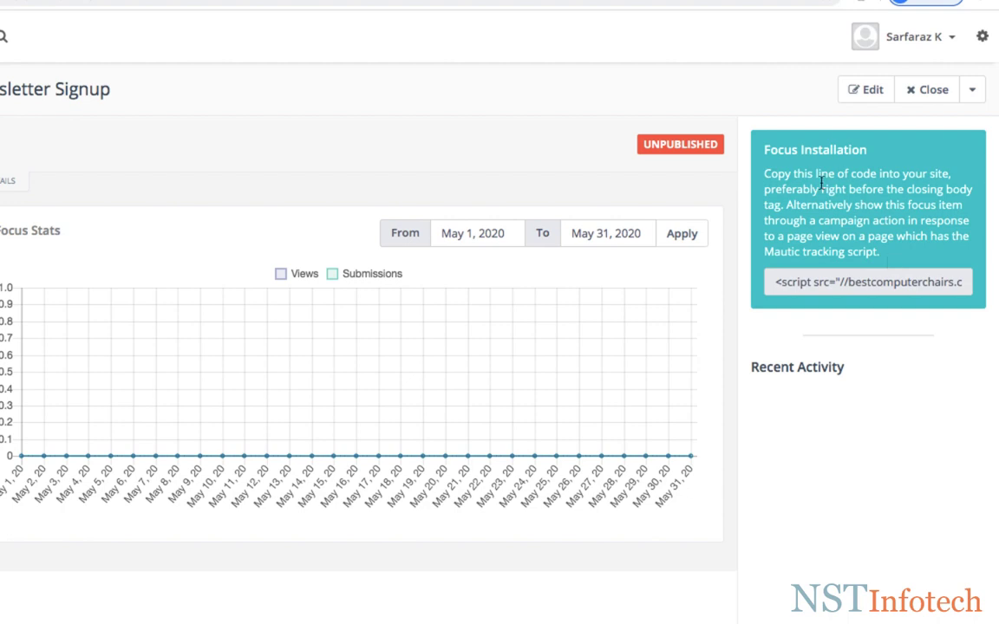
{"action": "left_click", "coordinate": [860, 290]}
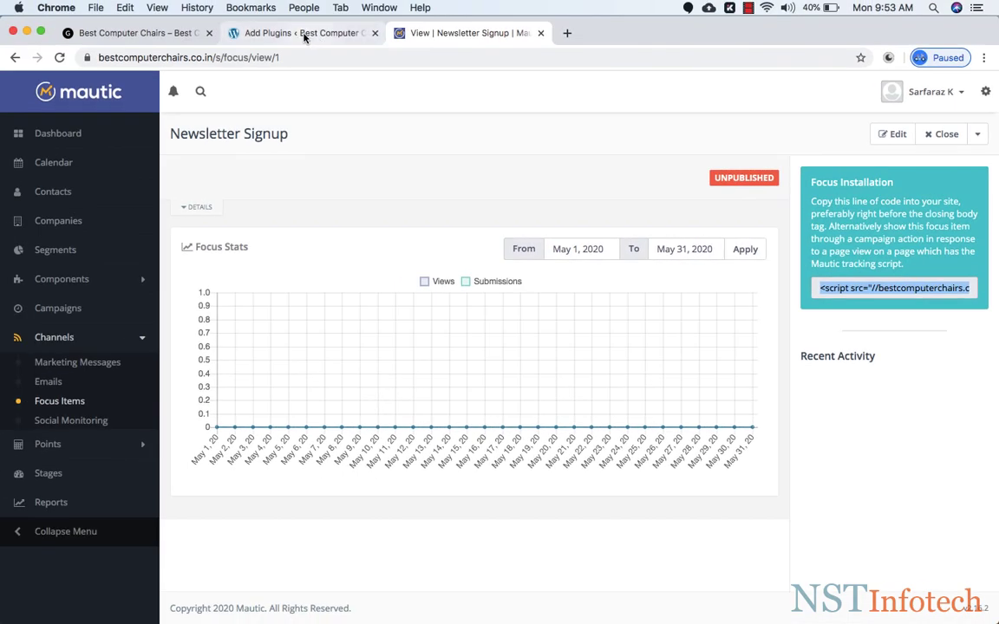
Step: Switch to the WordPress admin and search the plugin directory for "header and footer script"
{"action": "left_click", "coordinate": [303, 35]}
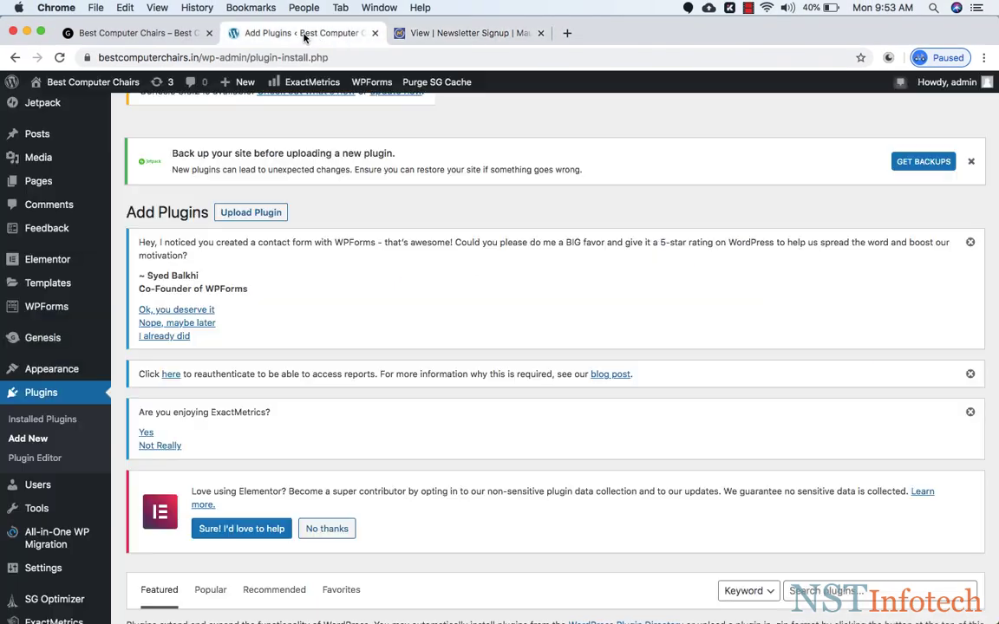
{"action": "scroll", "coordinate": [385, 180], "scroll_direction": "up", "scroll_amount": 1}
{"action": "scroll", "coordinate": [385, 179], "scroll_direction": "down", "scroll_amount": 2}
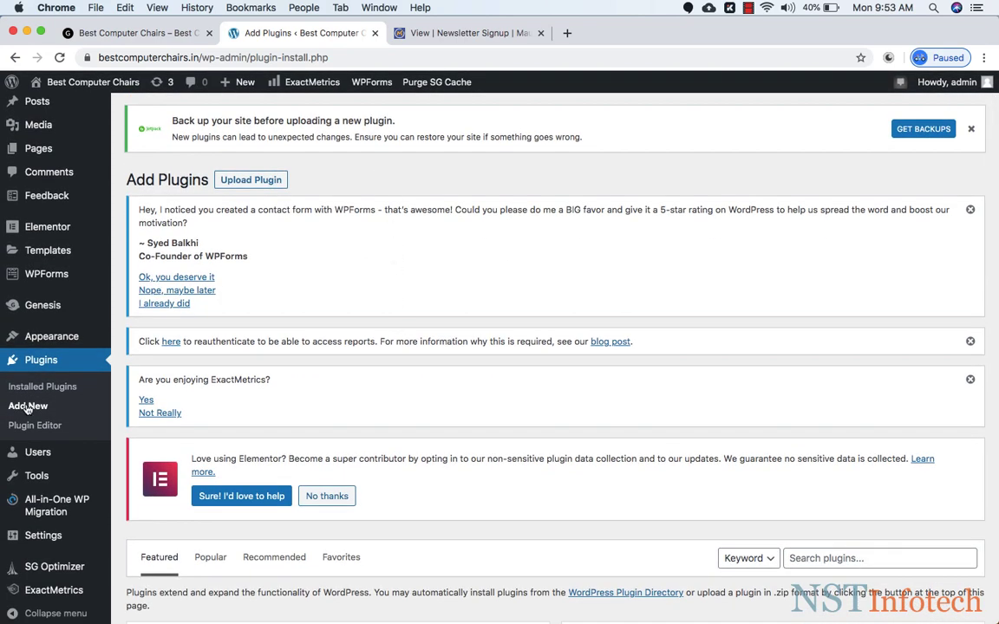
{"action": "scroll", "coordinate": [341, 403], "scroll_direction": "down", "scroll_amount": 4}
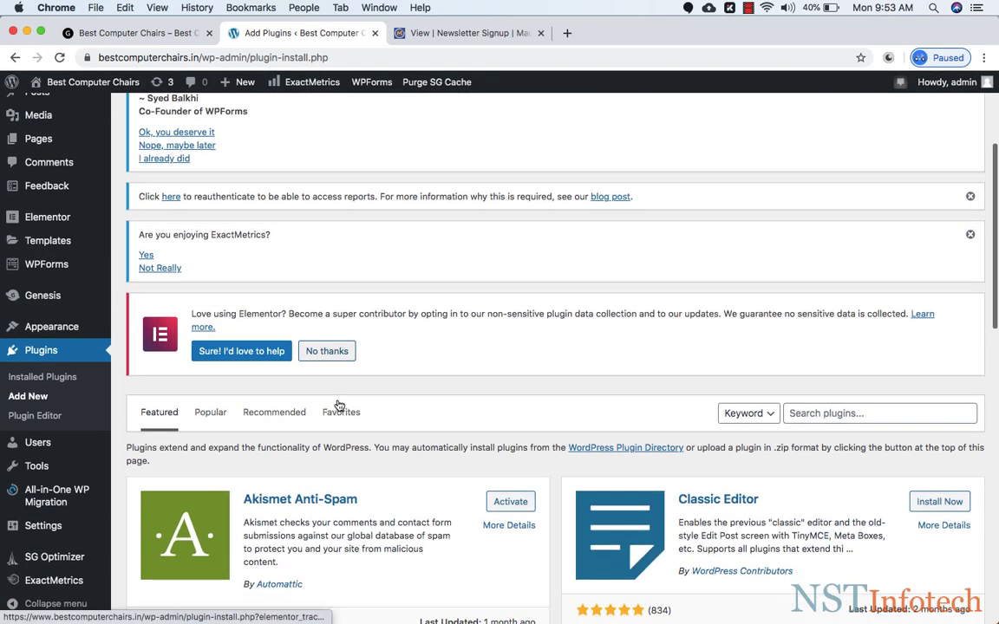
{"action": "scroll", "coordinate": [338, 404], "scroll_direction": "down", "scroll_amount": 1}
{"action": "left_click", "coordinate": [867, 357]}
{"action": "type", "text": "header and "}
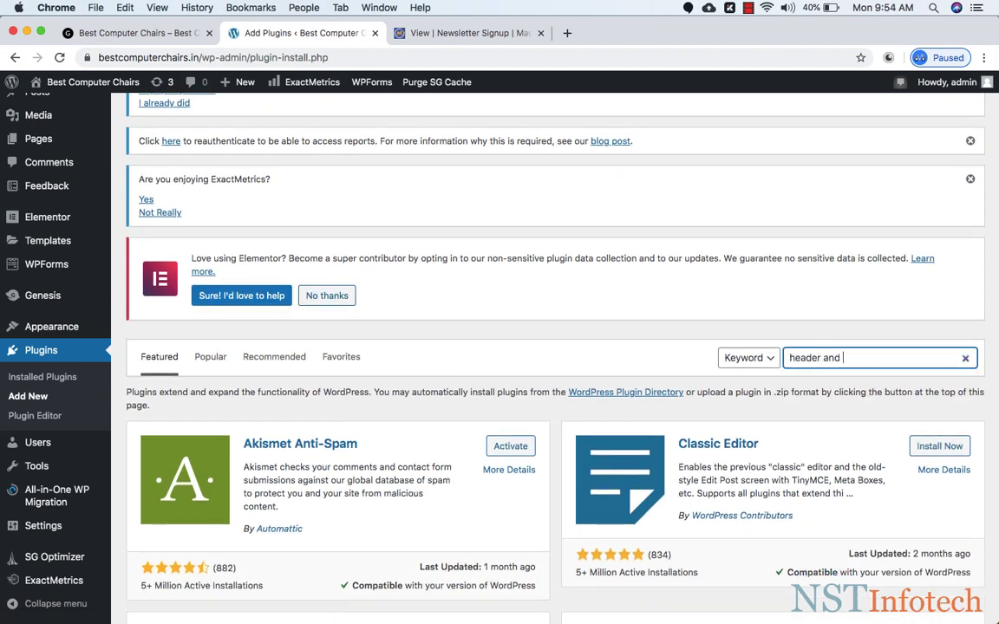
{"action": "type", "text": "footer script"}
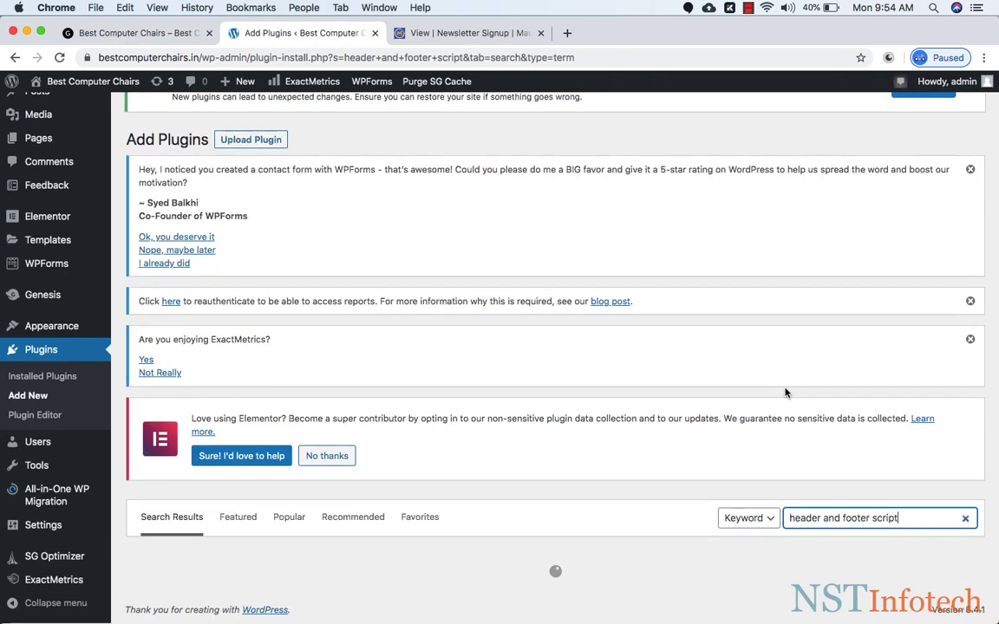
{"action": "scroll", "coordinate": [785, 392], "scroll_direction": "down", "scroll_amount": 4}
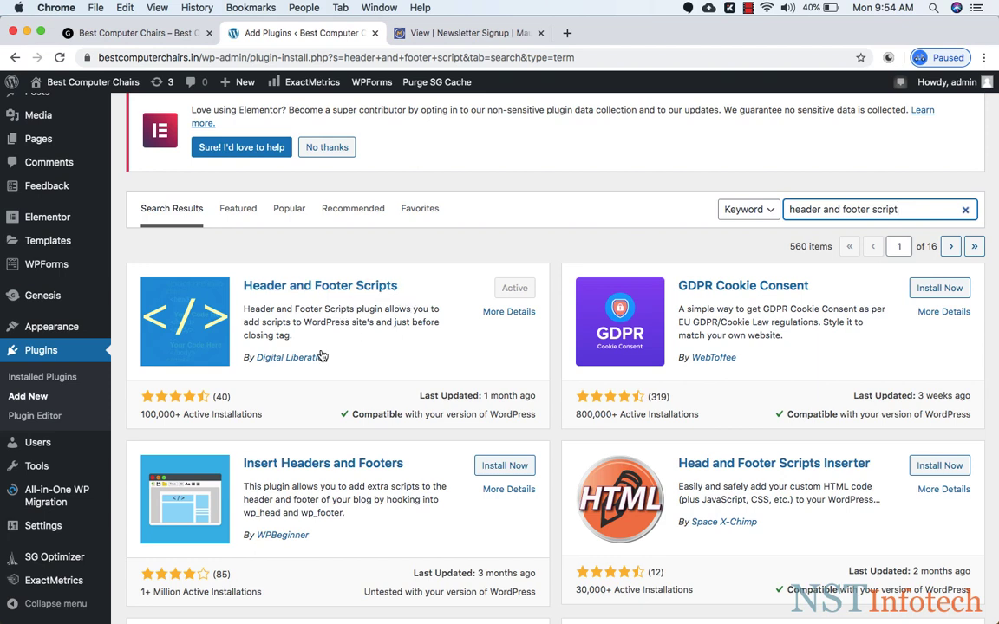
Step: Add the copied focus/1.js script to the footer scripts in the Header and Footer Scripts settings and save
{"action": "mouse_move", "coordinate": [106, 525]}
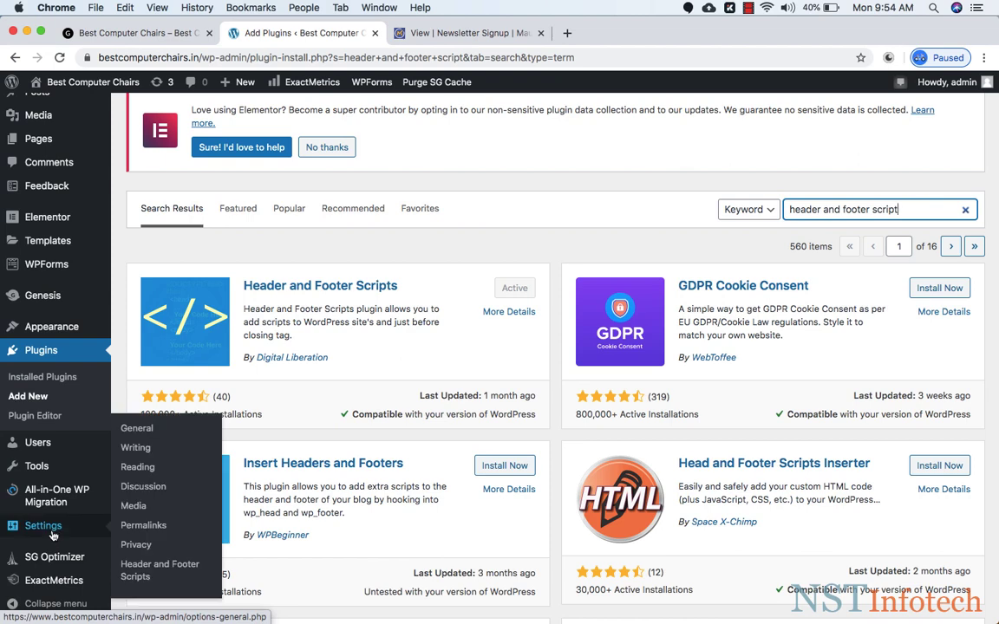
{"action": "left_click", "coordinate": [139, 569]}
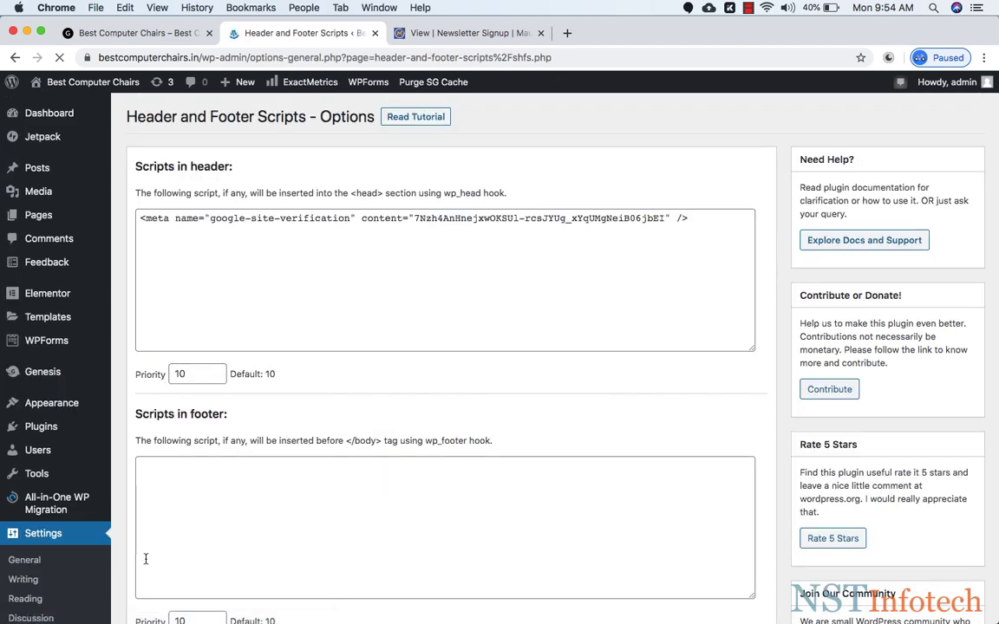
{"action": "scroll", "coordinate": [323, 422], "scroll_direction": "down", "scroll_amount": 2}
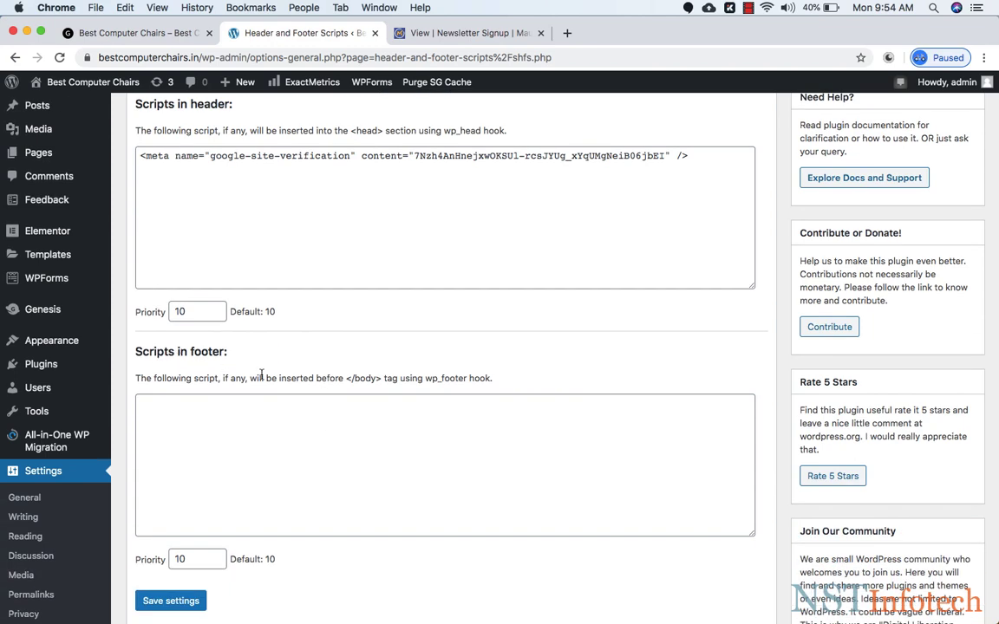
{"action": "left_click", "coordinate": [283, 425]}
{"action": "type", "text": "<script src=\"//bestcomputerchairs.co.in/focus/1.js\" type=\"text/javascript\" charset=\"utf-8\" async=\"async\"></script>"}
{"action": "scroll", "coordinate": [283, 425], "scroll_direction": "down", "scroll_amount": 3}
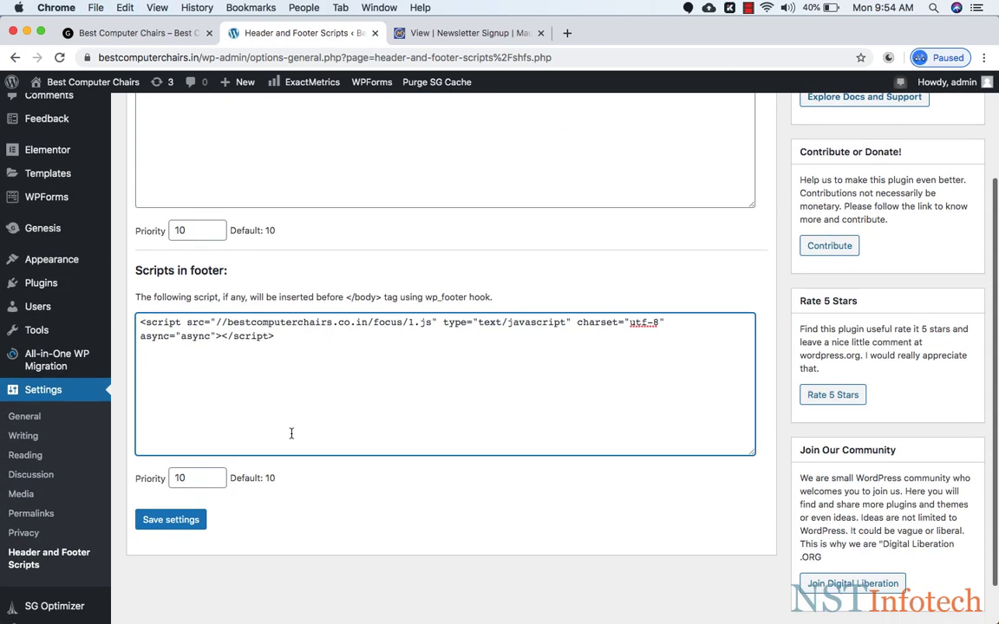
{"action": "left_click", "coordinate": [171, 524]}
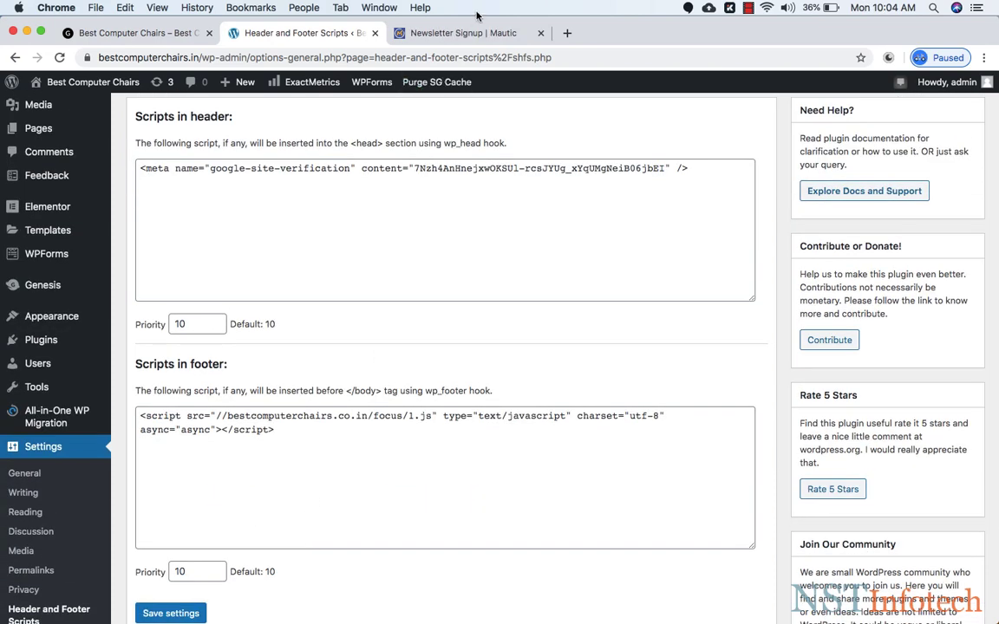
Step: Switch to Mautic and publish the Newsletter Signup item from the Focus Items list
{"action": "left_click", "coordinate": [463, 34]}
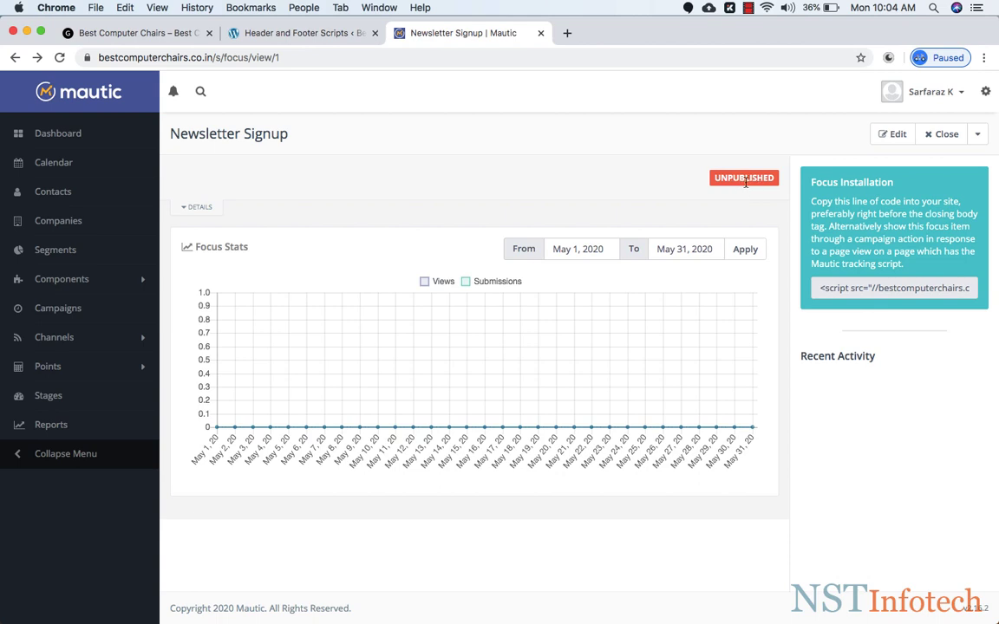
{"action": "left_click", "coordinate": [91, 336]}
{"action": "left_click", "coordinate": [63, 402]}
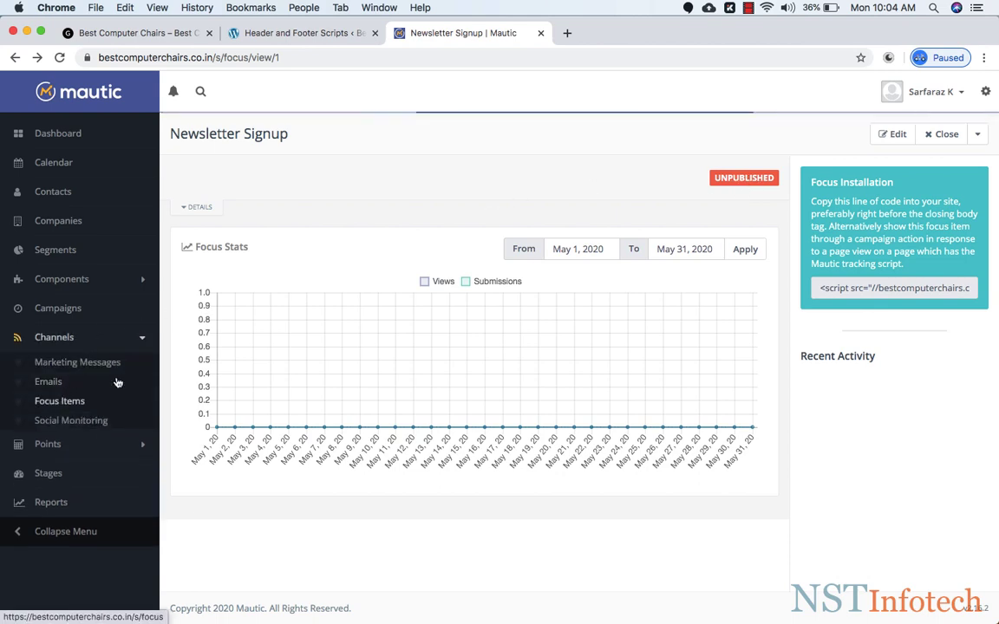
{"action": "left_click", "coordinate": [249, 248]}
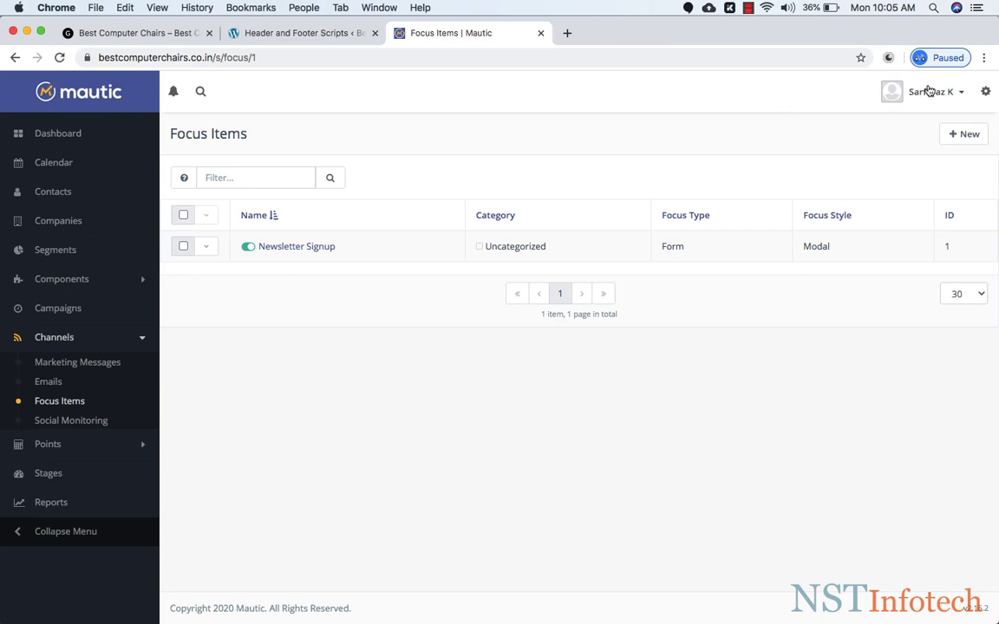
Step: Load bestcomputerchairs.in in an incognito window, browse the homepage to trigger the signup popup, and dismiss it
{"action": "left_click", "coordinate": [983, 57]}
{"action": "left_click", "coordinate": [854, 122]}
{"action": "type", "text": "bes"}
{"action": "key", "text": "Return"}
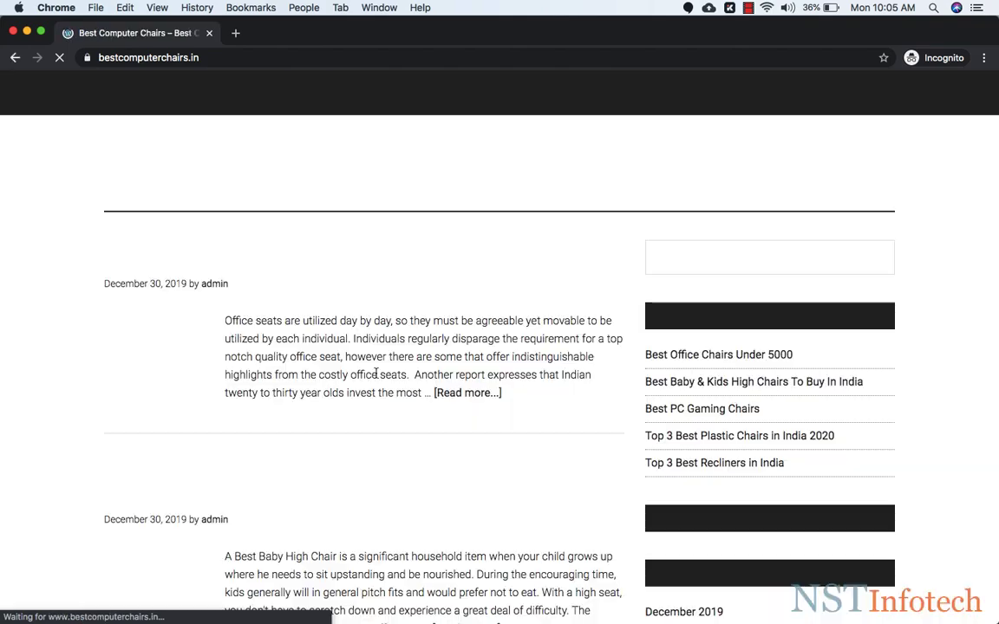
{"action": "scroll", "coordinate": [375, 374], "scroll_direction": "down", "scroll_amount": 10}
{"action": "scroll", "coordinate": [375, 373], "scroll_direction": "down", "scroll_amount": 4}
{"action": "scroll", "coordinate": [375, 374], "scroll_direction": "up", "scroll_amount": 15}
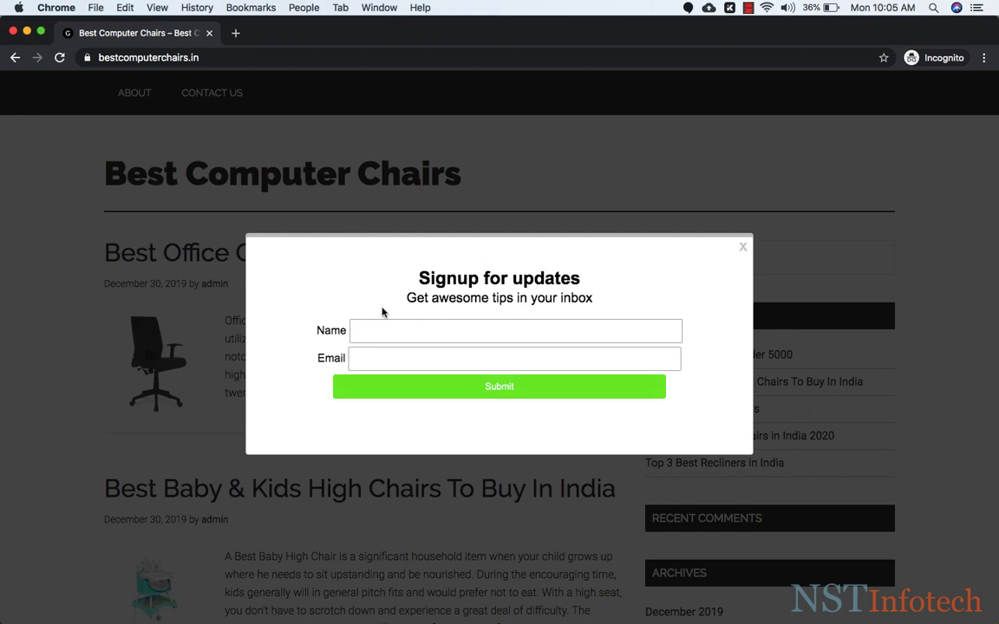
{"action": "left_click", "coordinate": [743, 247]}
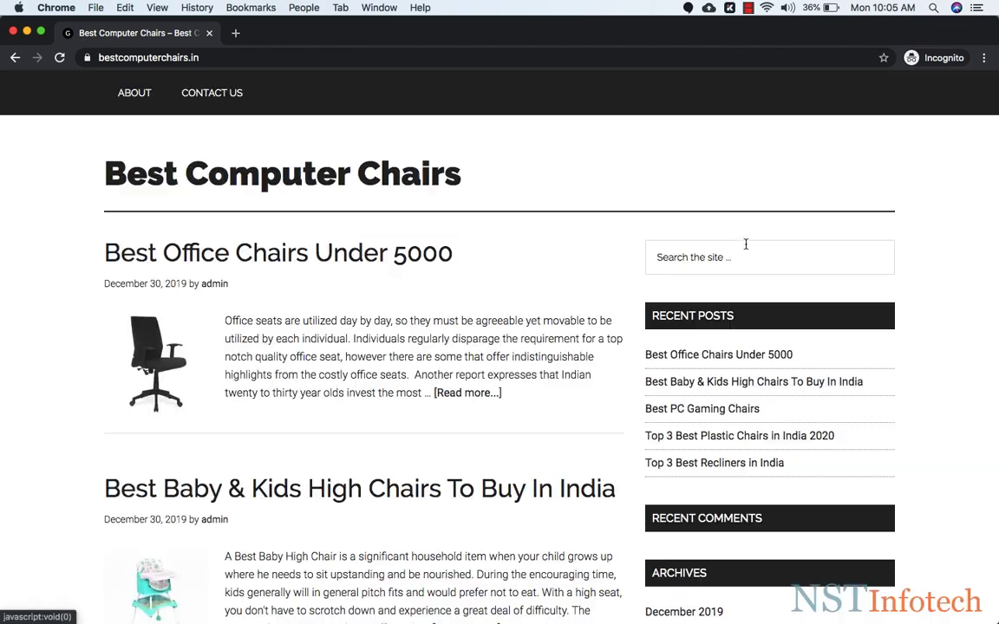